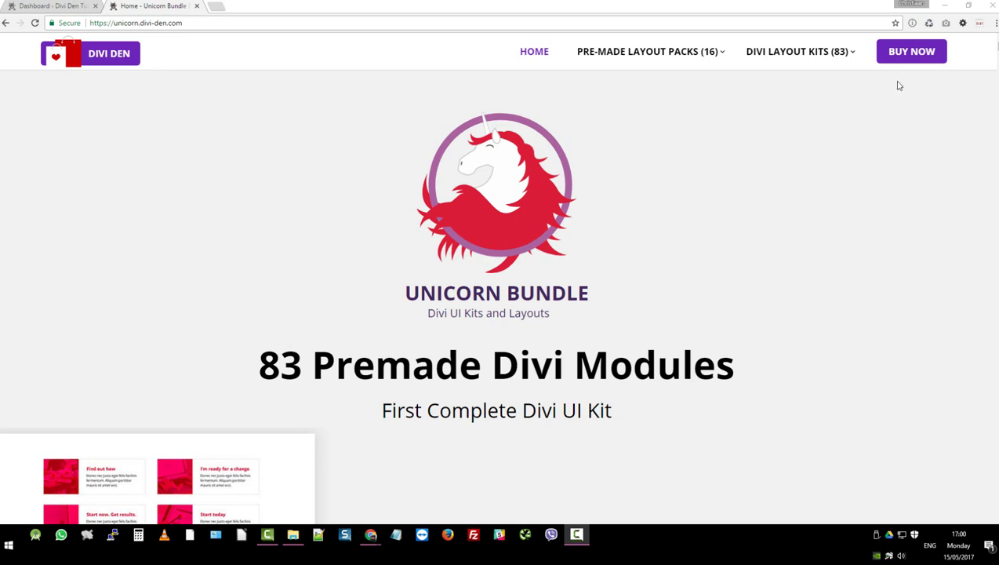
Step: Bring up the DIVI LAYOUT KITS (83) menu on the Divi Den Unicorn Bundle site
mouse_move(808, 53)
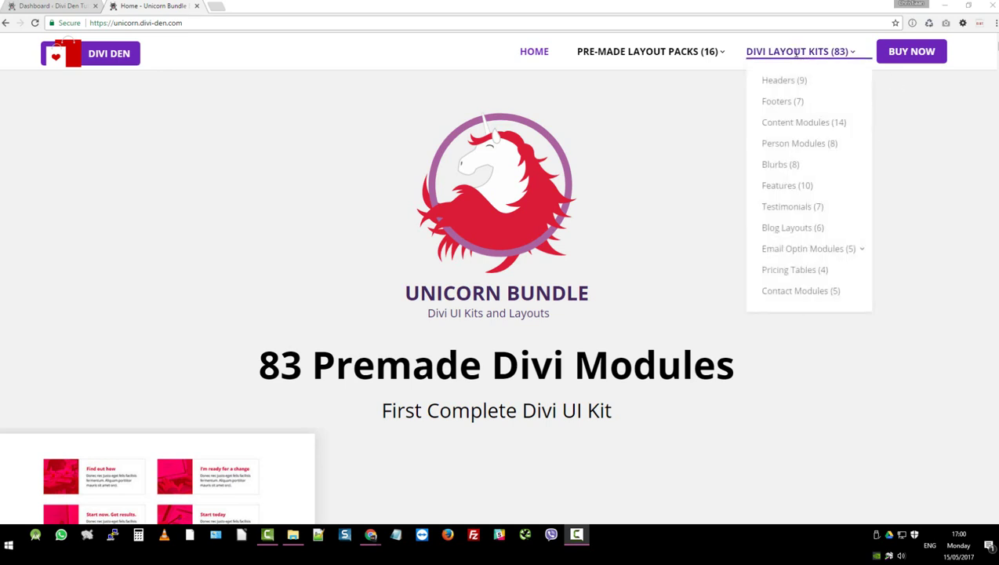
Step: Open the Footers (7) kit page and scroll down past the first footer modules
left_click(796, 104)
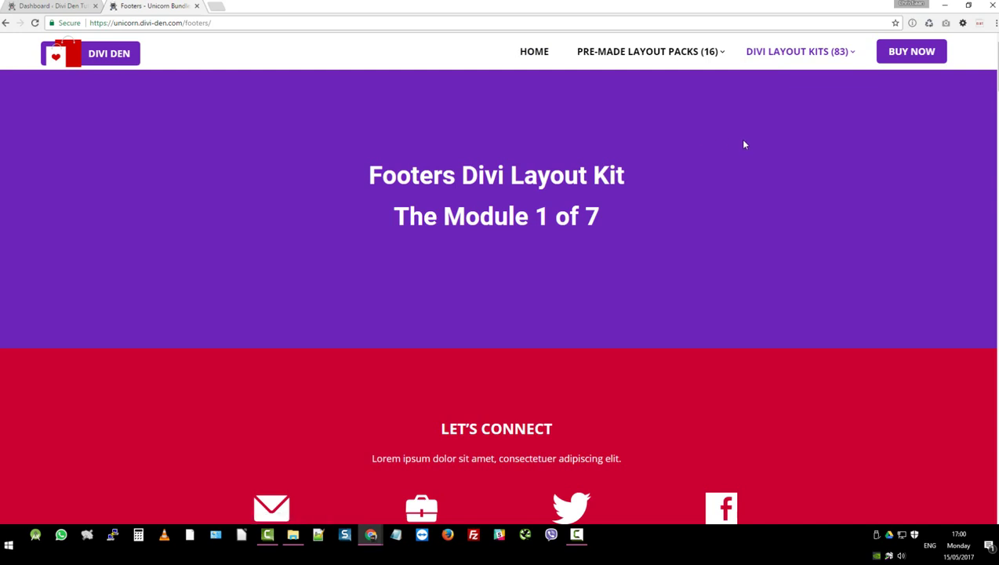
scroll(744, 144, "down", 3)
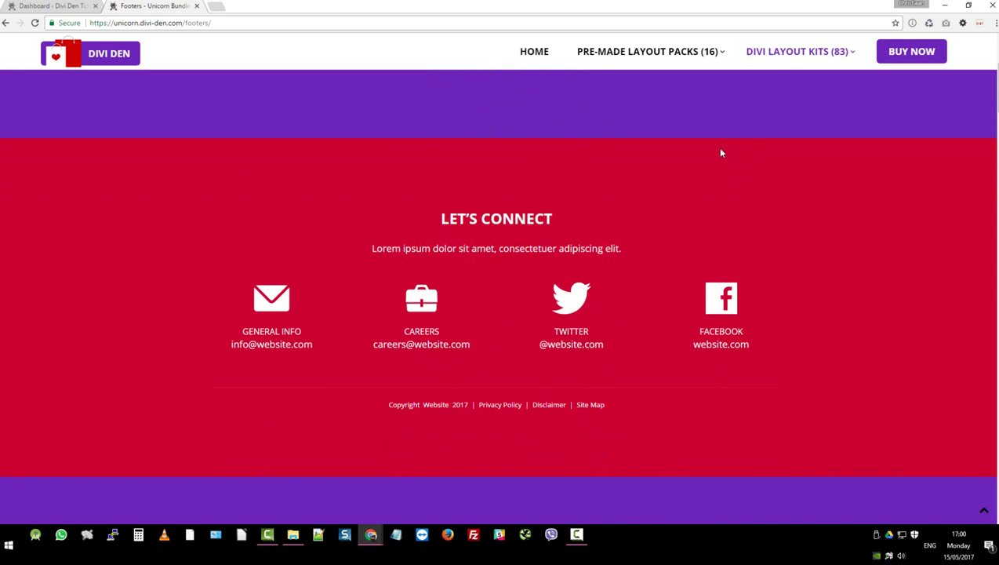
scroll(722, 153, "down", 2)
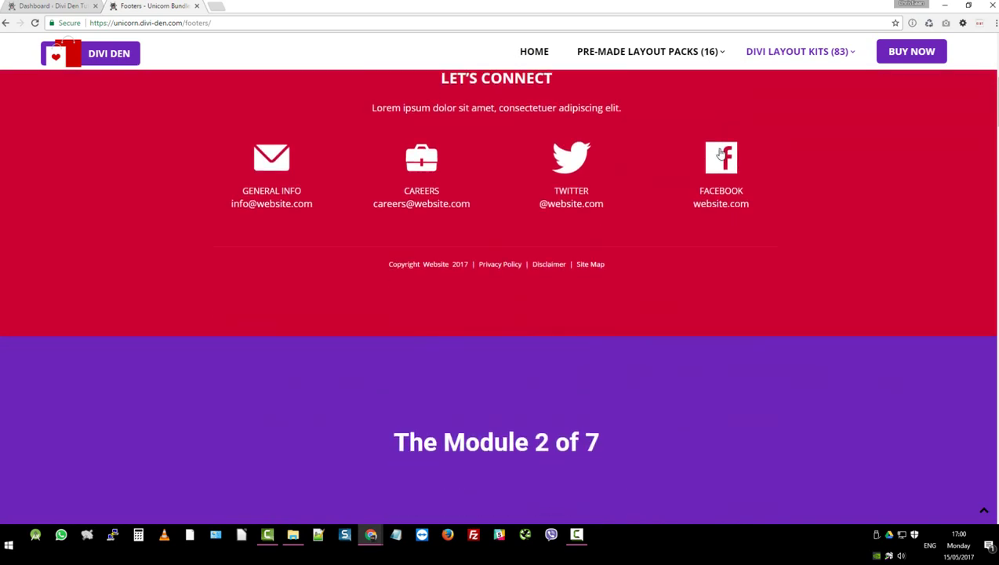
scroll(690, 181, "down", 6)
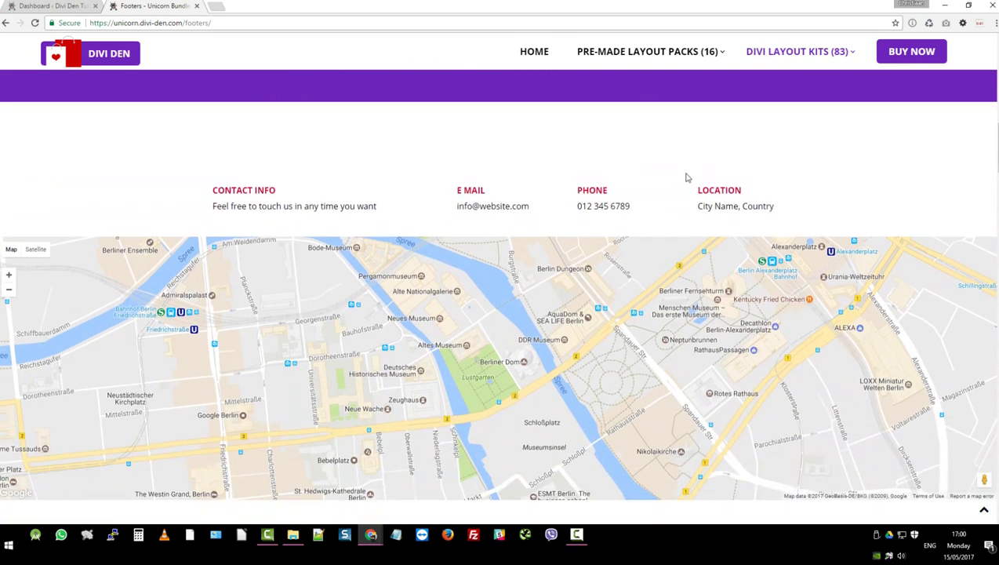
scroll(680, 149, "down", 2)
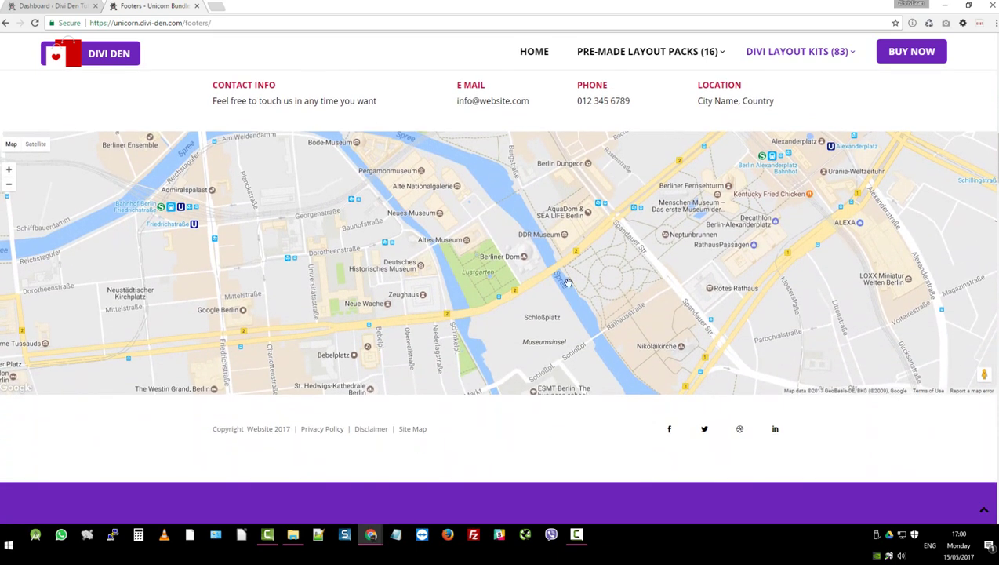
scroll(570, 401, "down", 3)
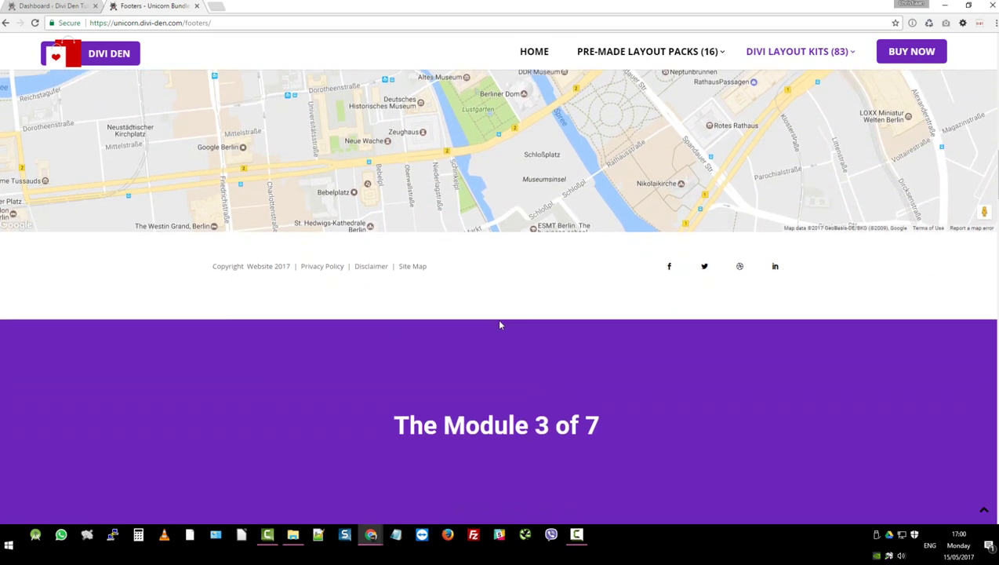
scroll(498, 322, "down", 5)
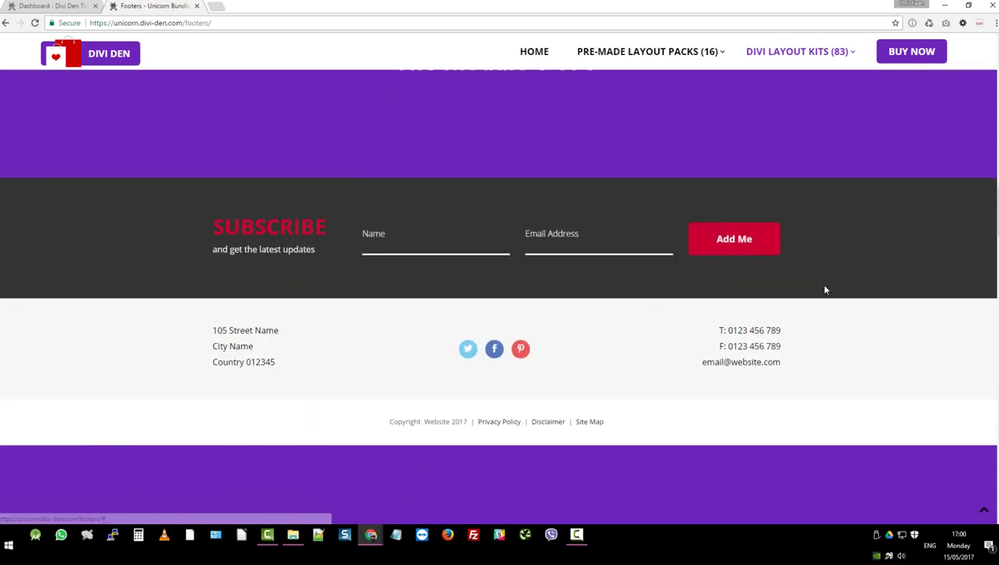
Step: Reach Module 4's Walkers footer and briefly highlight its Get in Touch heading
scroll(464, 318, "up", 1)
scroll(463, 308, "down", 2)
scroll(462, 307, "down", 5)
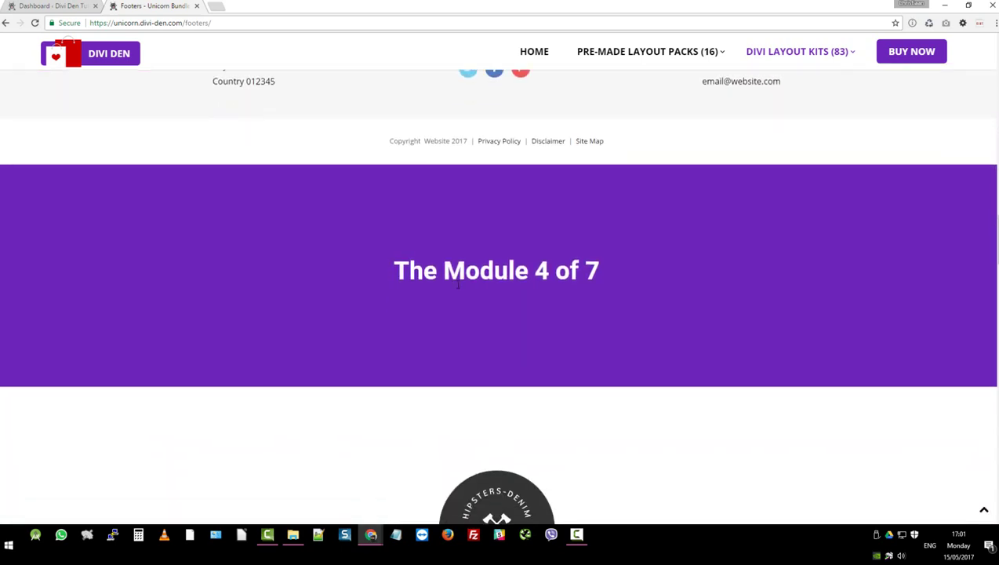
scroll(455, 228, "down", 1)
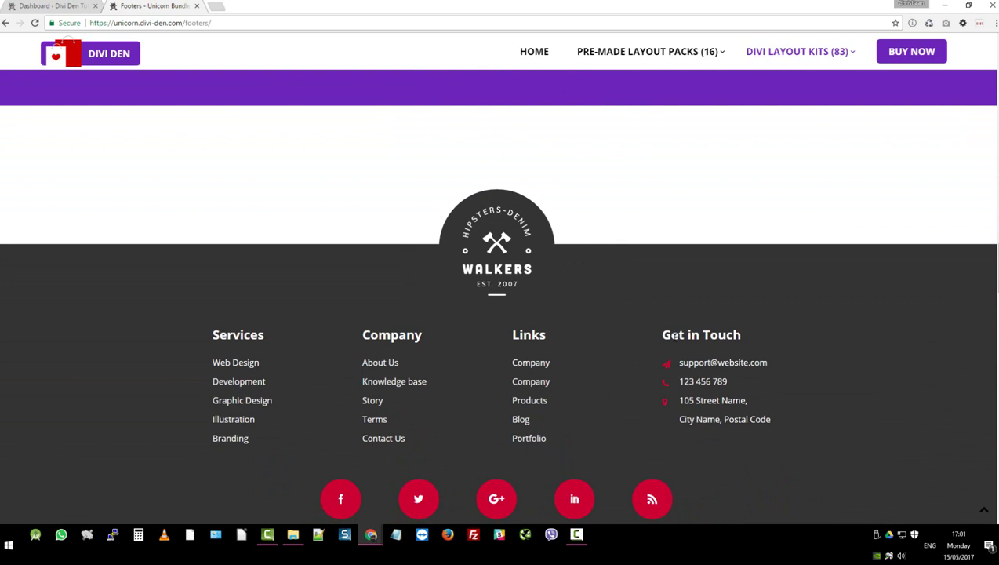
left_click_drag(662, 335, 746, 335)
left_click(759, 334)
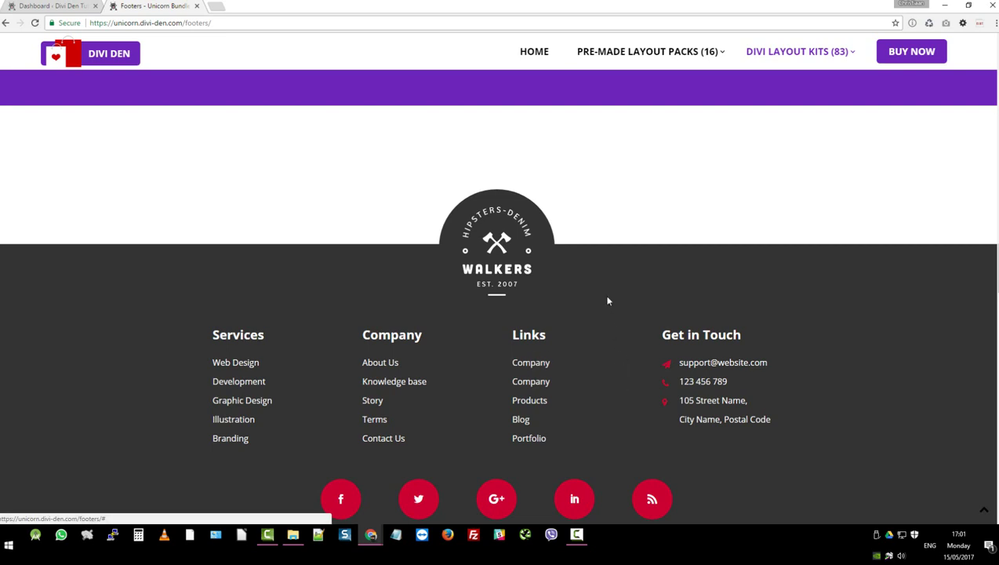
Step: Try the subscribe form's Name and Email Address fields
scroll(608, 292, "up", 3)
scroll(608, 289, "up", 5)
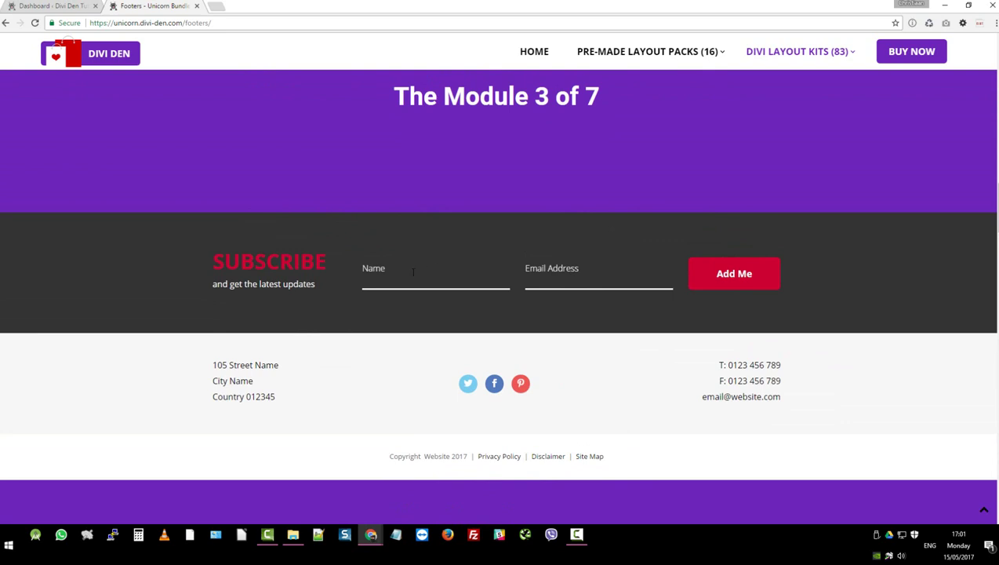
left_click(414, 271)
key("Tab")
left_click(455, 268)
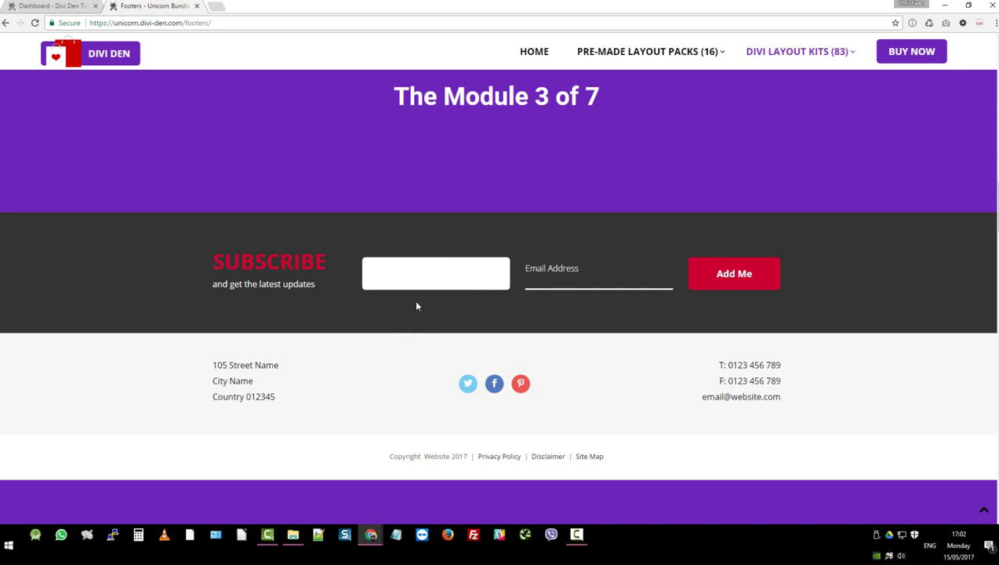
Step: Scroll through Modules 2–6 down to the map-backed Let's Connect footer
scroll(419, 305, "up", 2)
scroll(426, 305, "up", 6)
scroll(478, 315, "down", 1)
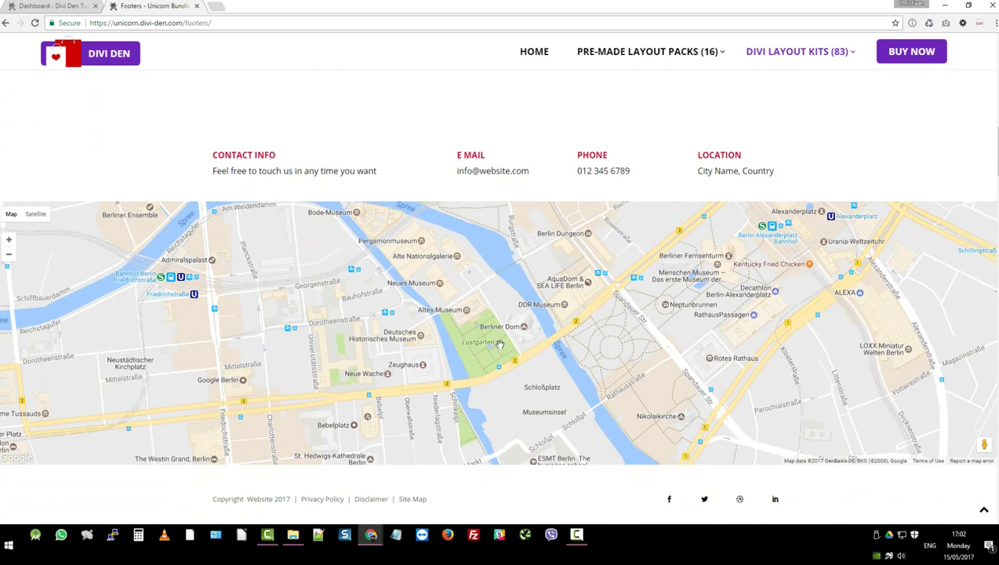
scroll(510, 329, "down", 2)
scroll(514, 307, "down", 5)
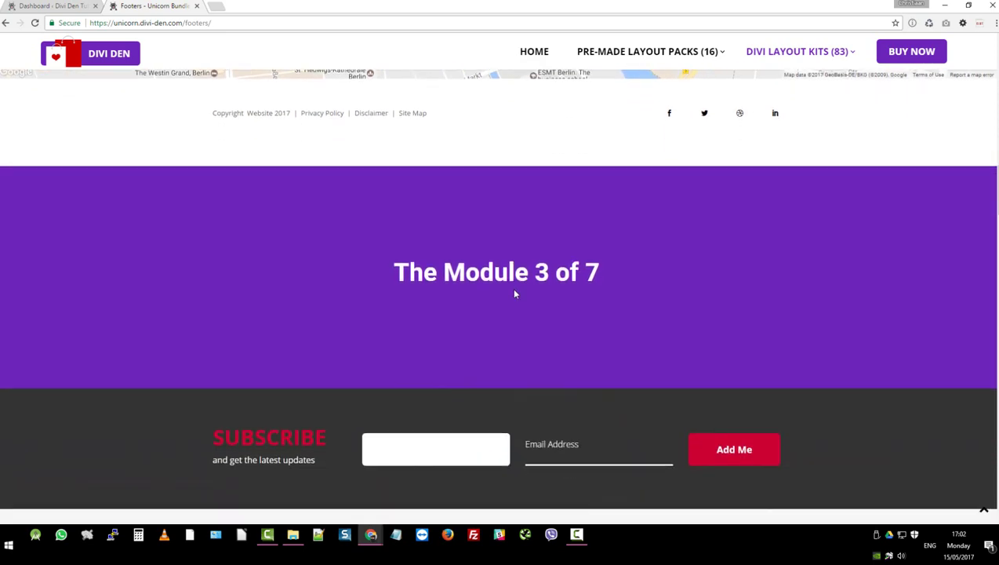
scroll(516, 291, "down", 12)
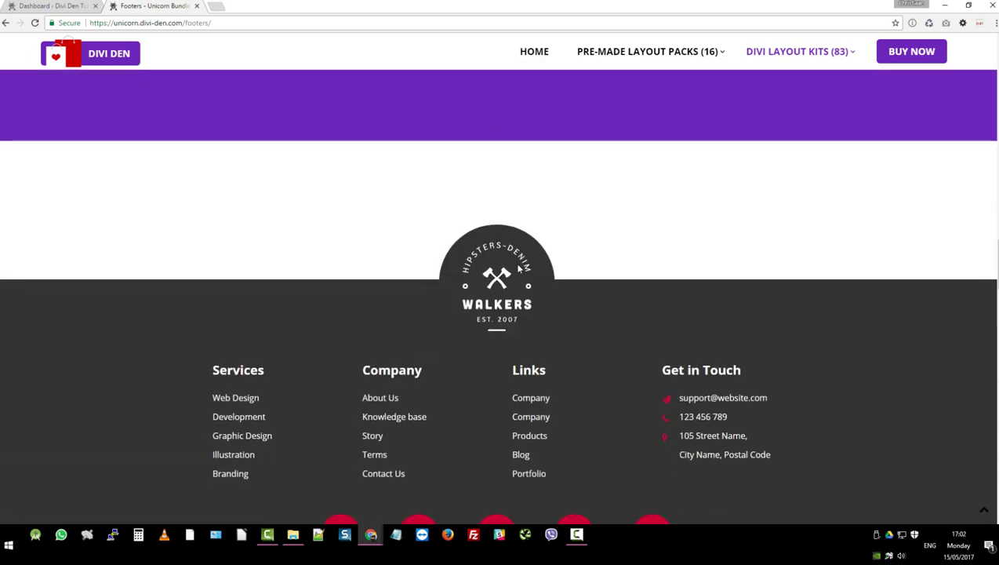
scroll(518, 256, "down", 10)
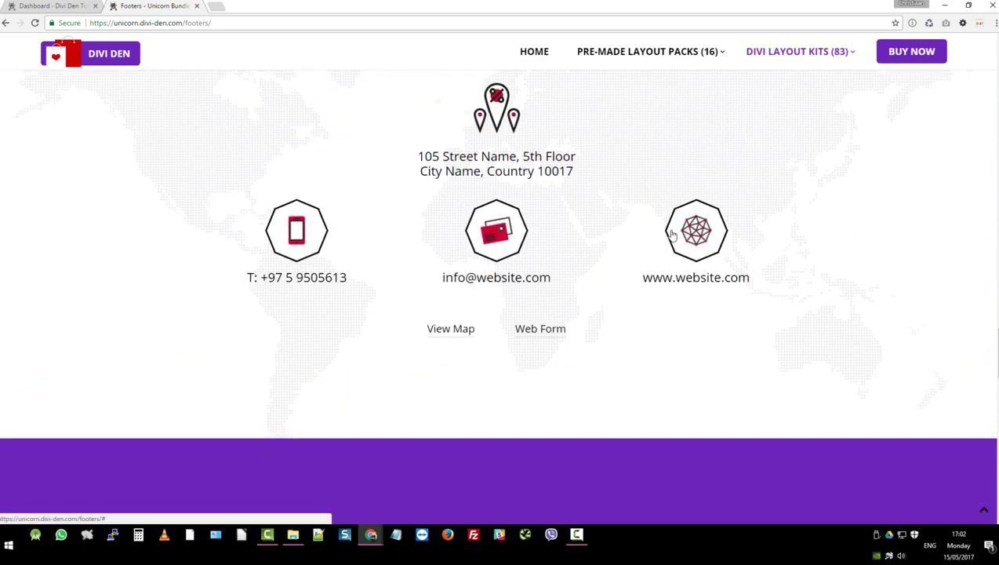
scroll(564, 245, "down", 7)
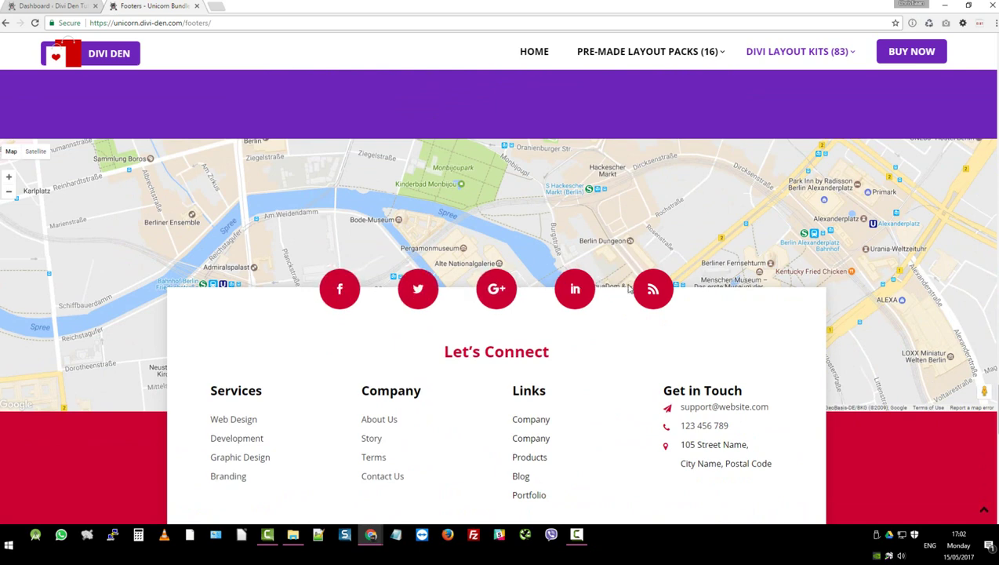
Step: Preview the footers in a narrow window, re-maximize, and bring up Product Download Files
left_click(968, 6)
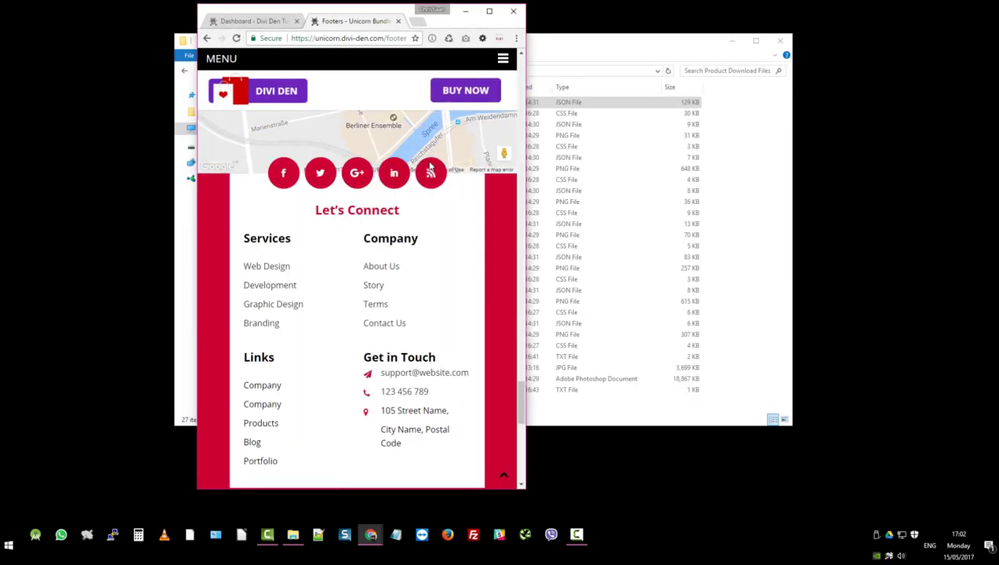
scroll(418, 203, "down", 3)
scroll(418, 203, "down", 4)
scroll(431, 195, "up", 6)
scroll(430, 195, "up", 6)
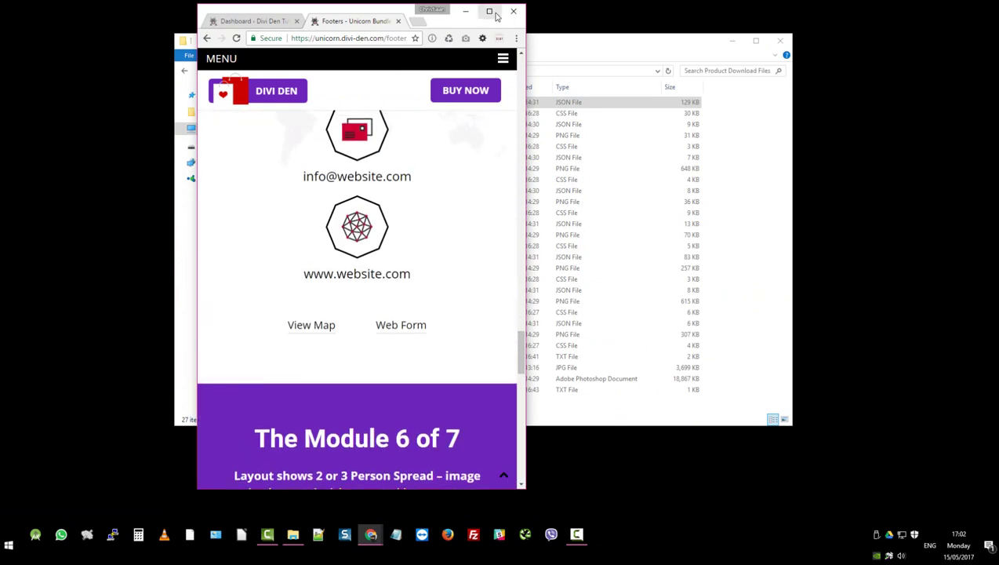
left_click(489, 11)
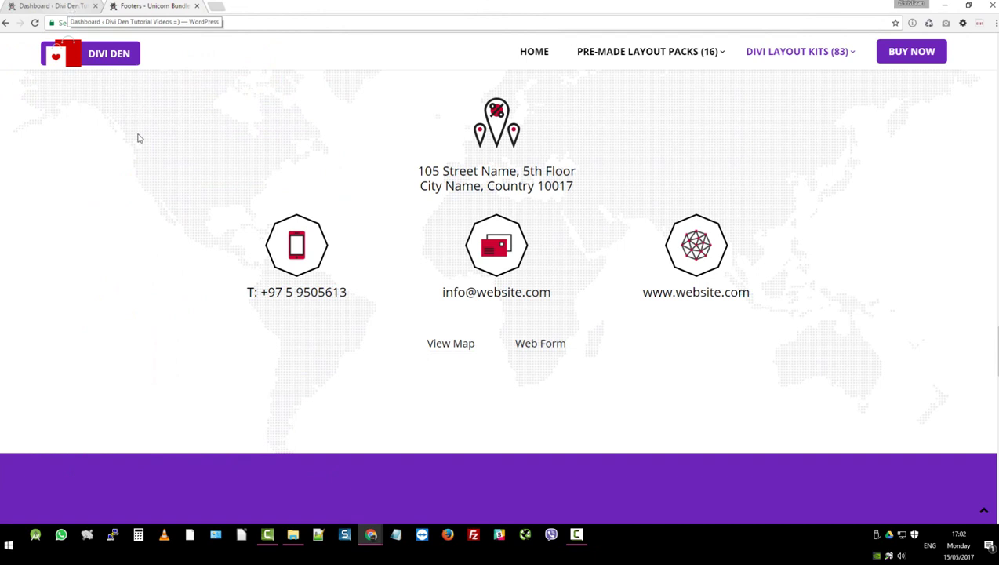
left_click(298, 536)
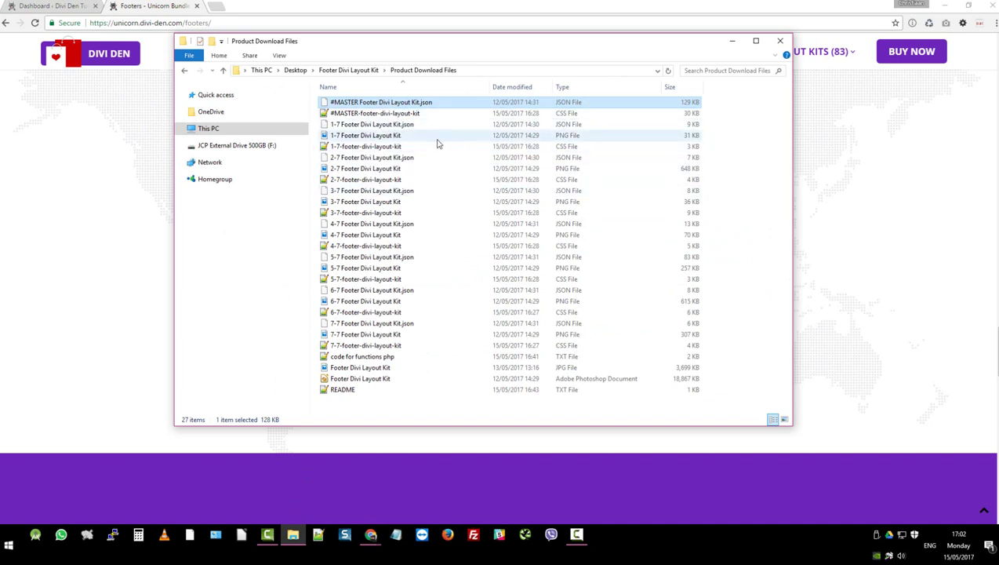
Step: Select the 'code for functions php' file in the Product Download Files folder
left_click(133, 178)
scroll(478, 236, "up", 10)
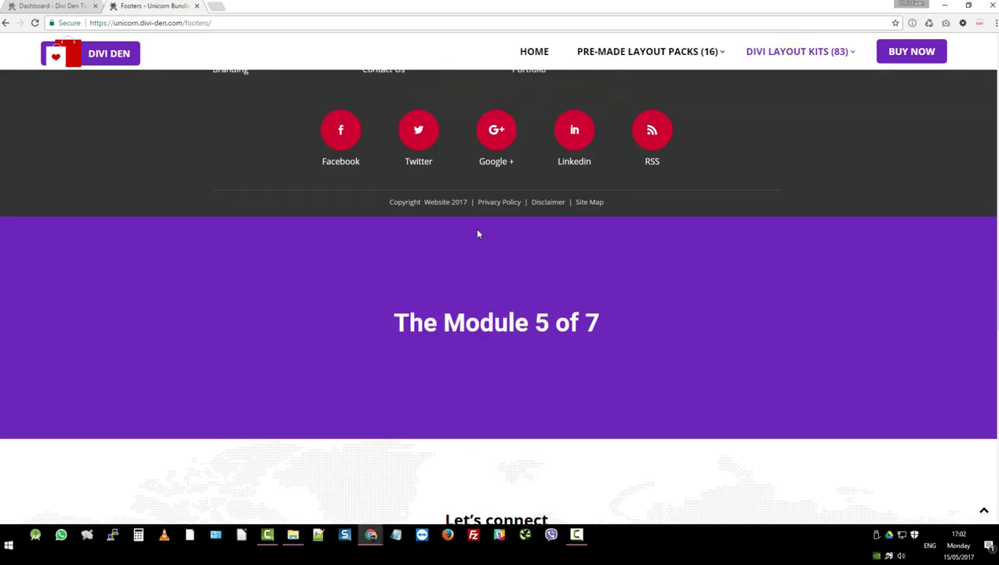
scroll(480, 224, "up", 15)
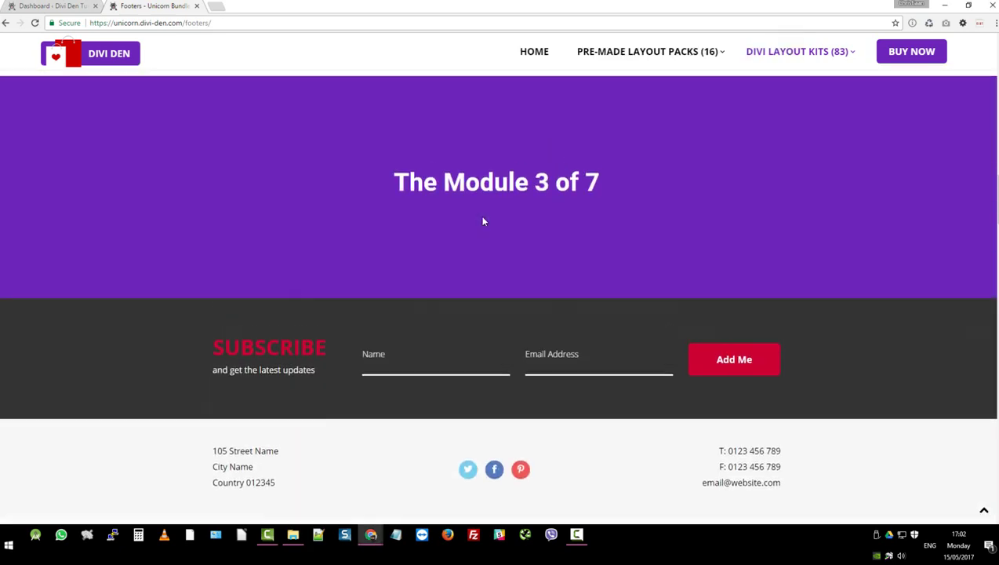
scroll(486, 216, "up", 8)
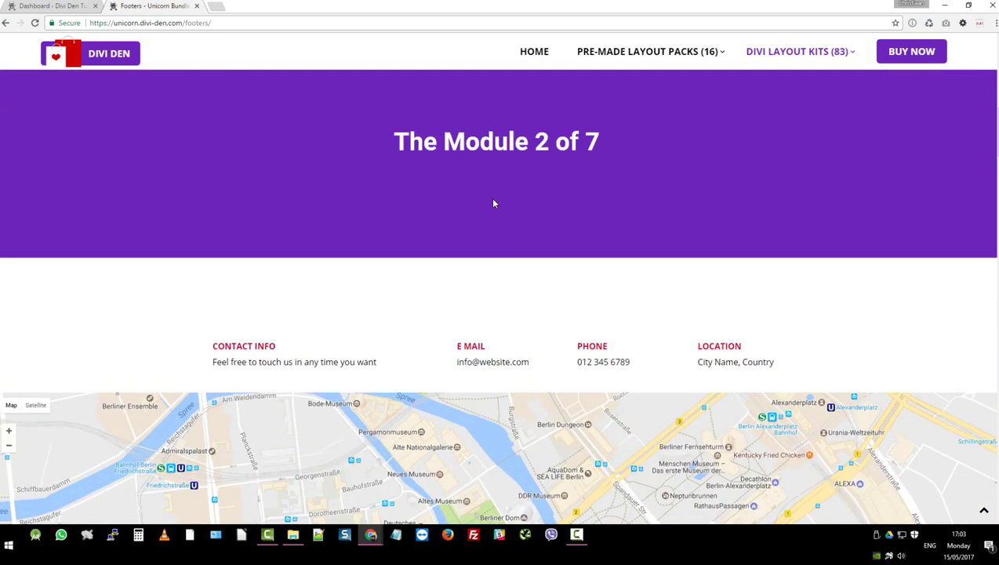
left_click(293, 534)
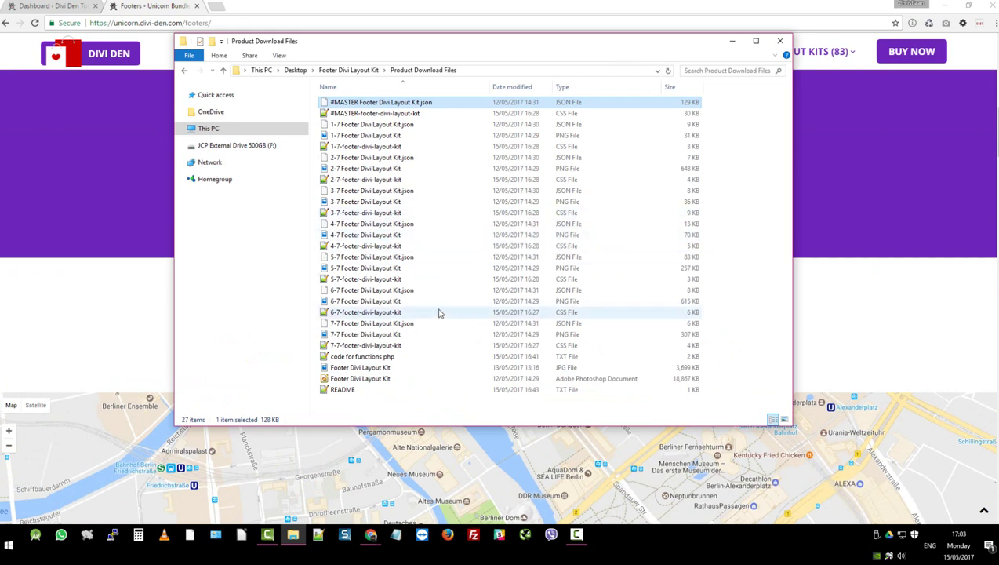
left_click(376, 360)
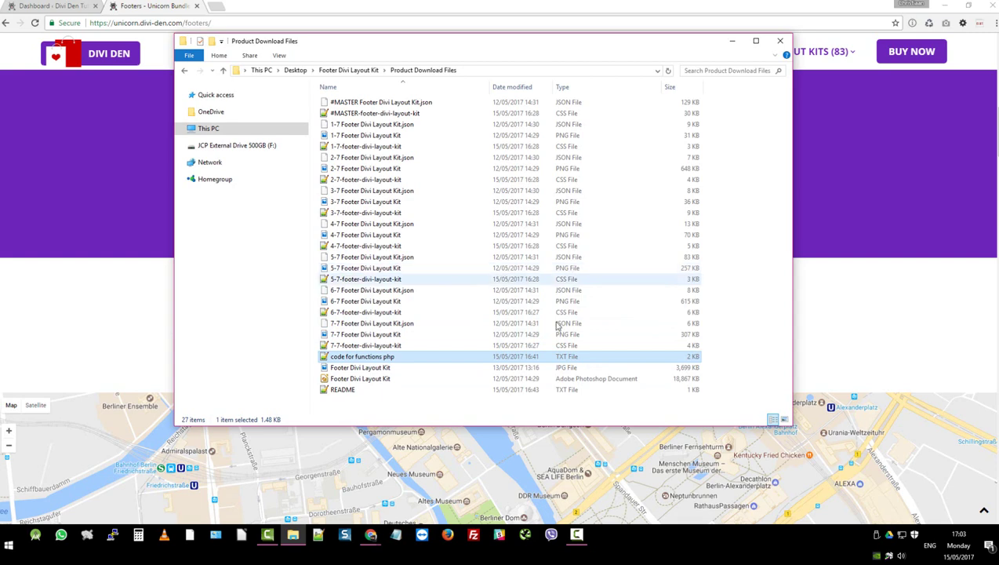
Step: Return to the Footers page and scroll down to Module 4's Walkers footer
left_click(129, 306)
scroll(157, 278, "down", 1)
scroll(165, 273, "down", 11)
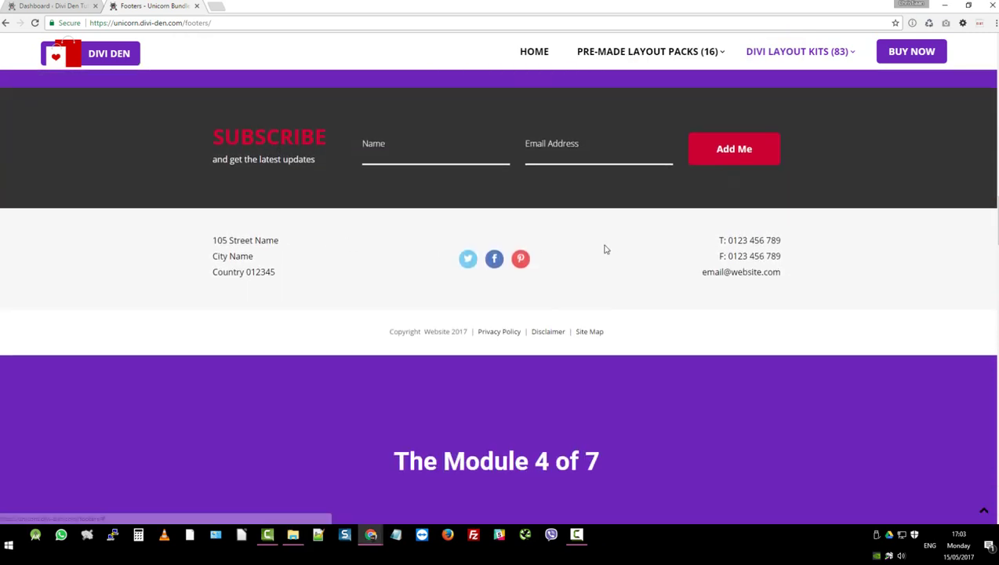
scroll(444, 312, "down", 2)
scroll(444, 312, "down", 6)
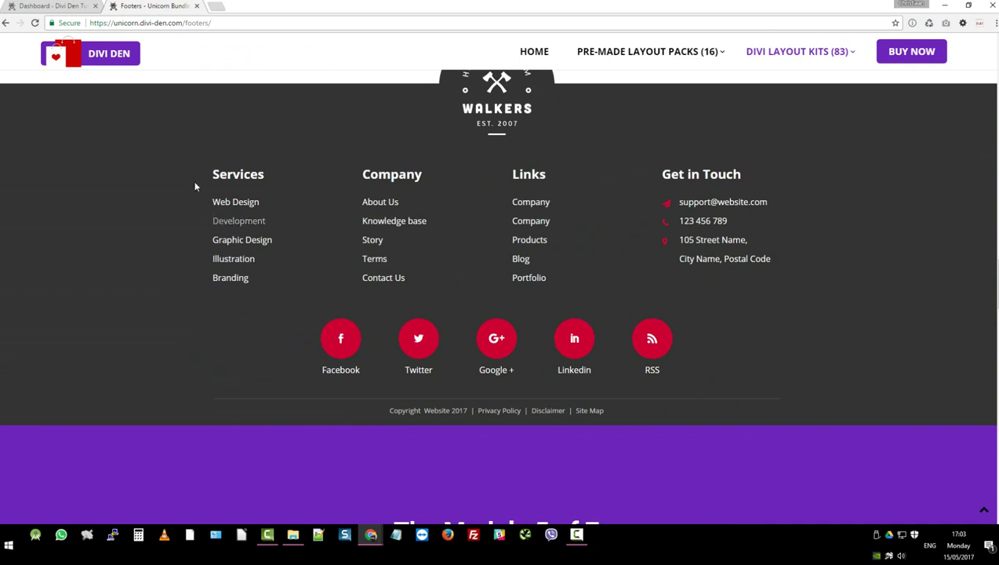
Step: Import '#MASTER Footer Divi Layout Kit.json' through the Divi Library's Import & Export window
left_click(70, 8)
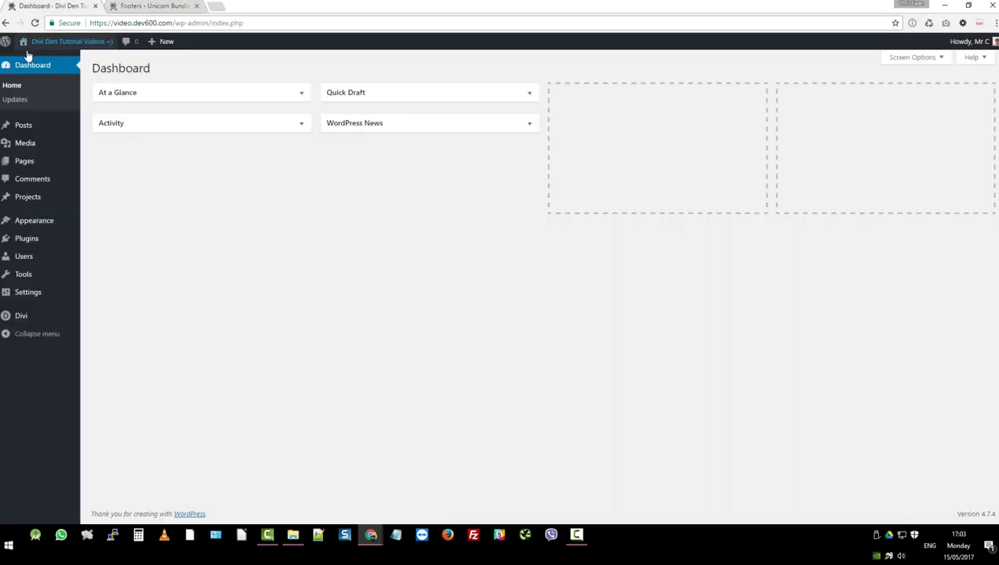
mouse_move(25, 314)
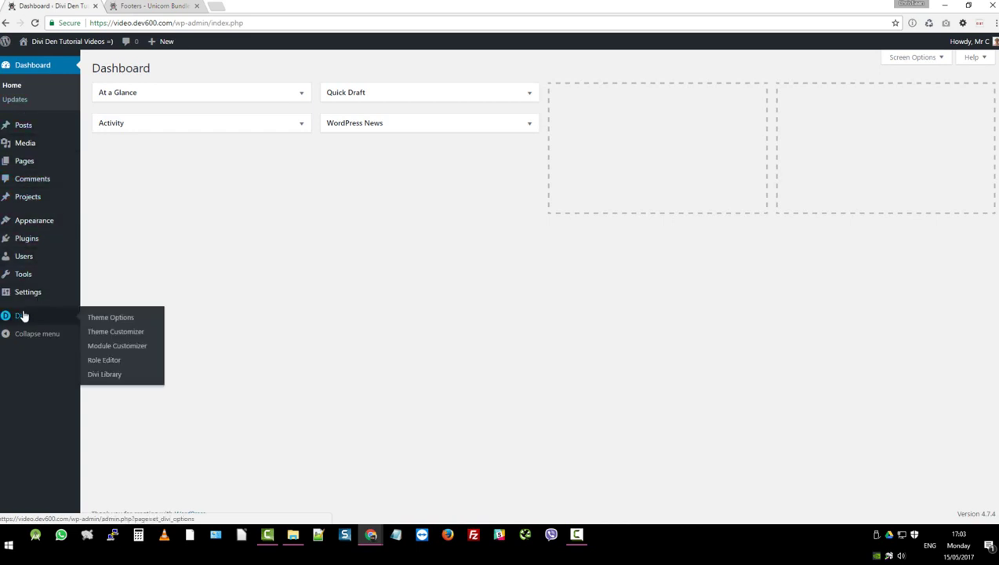
left_click(94, 377)
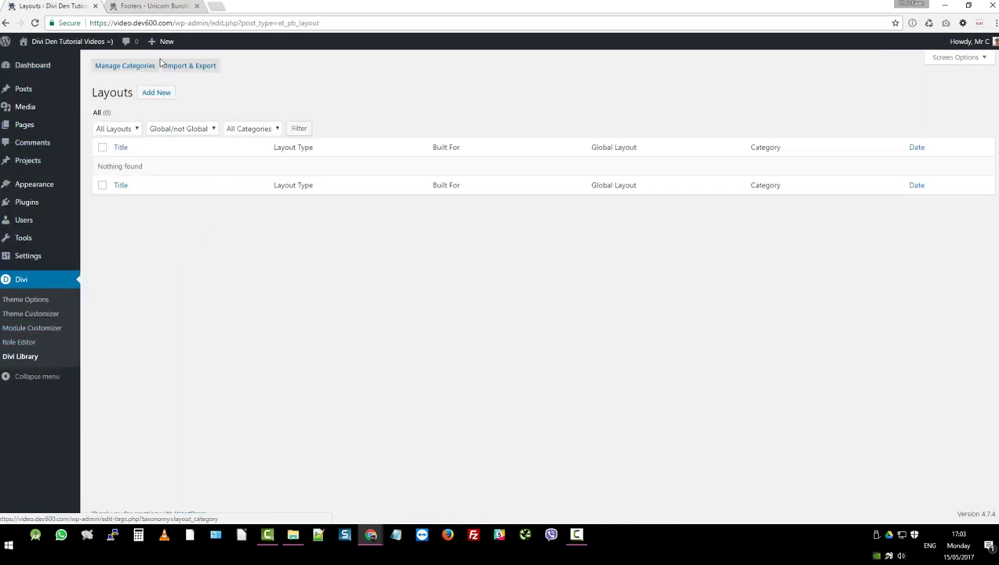
left_click(193, 69)
left_click(508, 223)
left_click(542, 336)
double_click(301, 79)
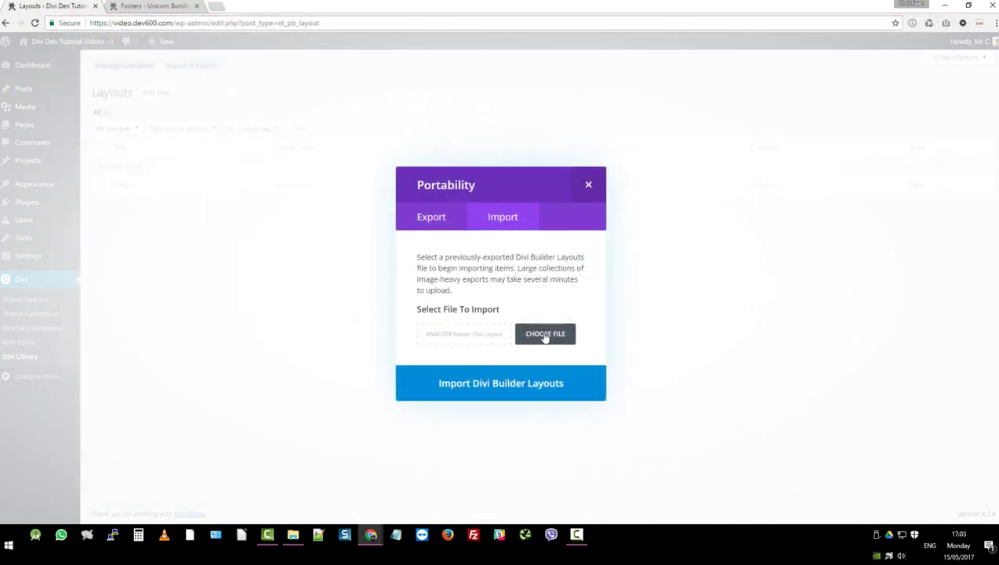
left_click(521, 383)
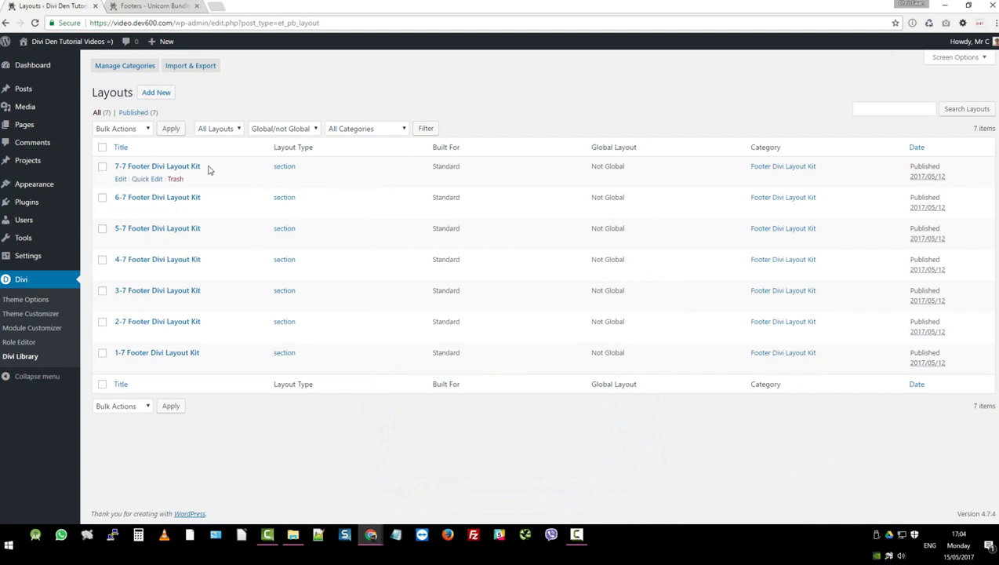
Step: Copy the 7-7 Footer Divi Layout Kit title from the Layouts list
left_click_drag(202, 165, 128, 176)
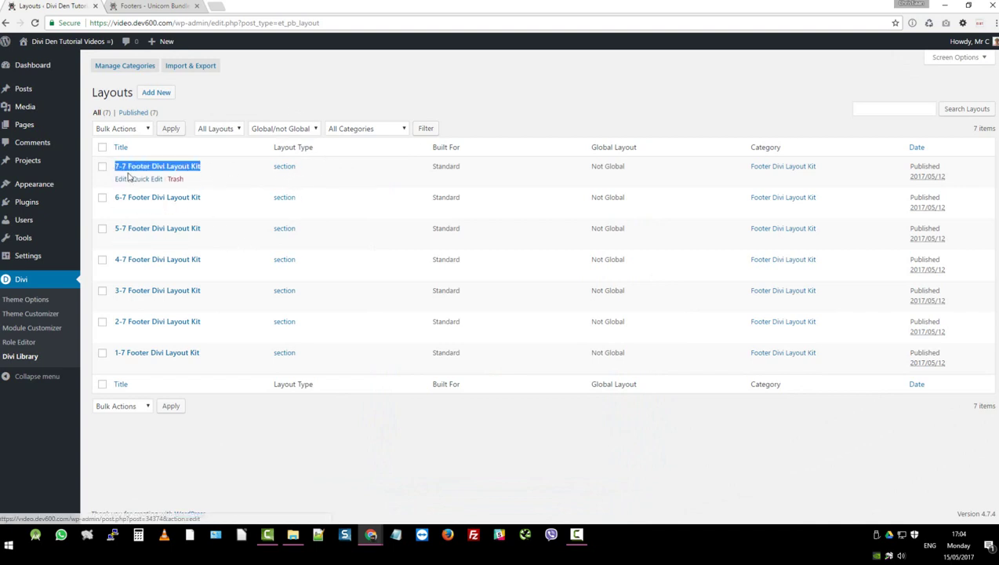
right_click(176, 166)
left_click(197, 247)
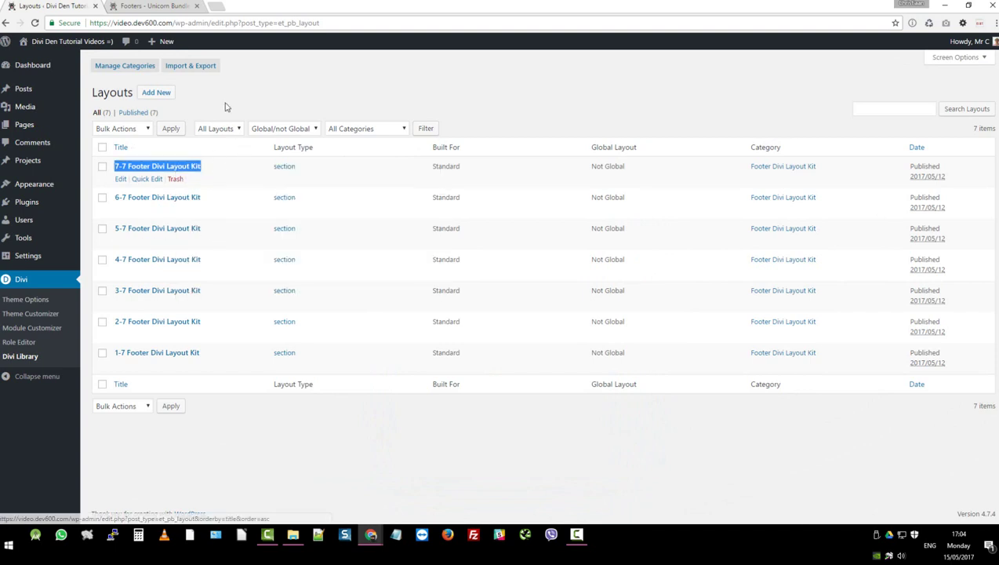
Step: Add a new page titled 'Test 7-7 Footer Divi Layout Kit' using the copied name
left_click(34, 127)
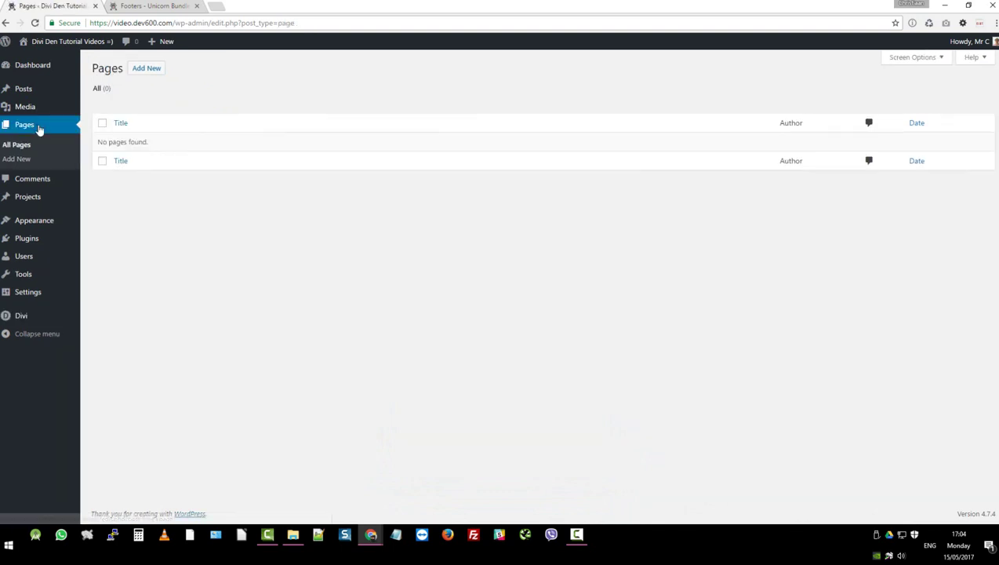
left_click(146, 68)
left_click(182, 88)
key("ctrl+v")
Step: Enable the Divi Builder and set the page template to Blank Page
left_click(200, 151)
left_click(895, 343)
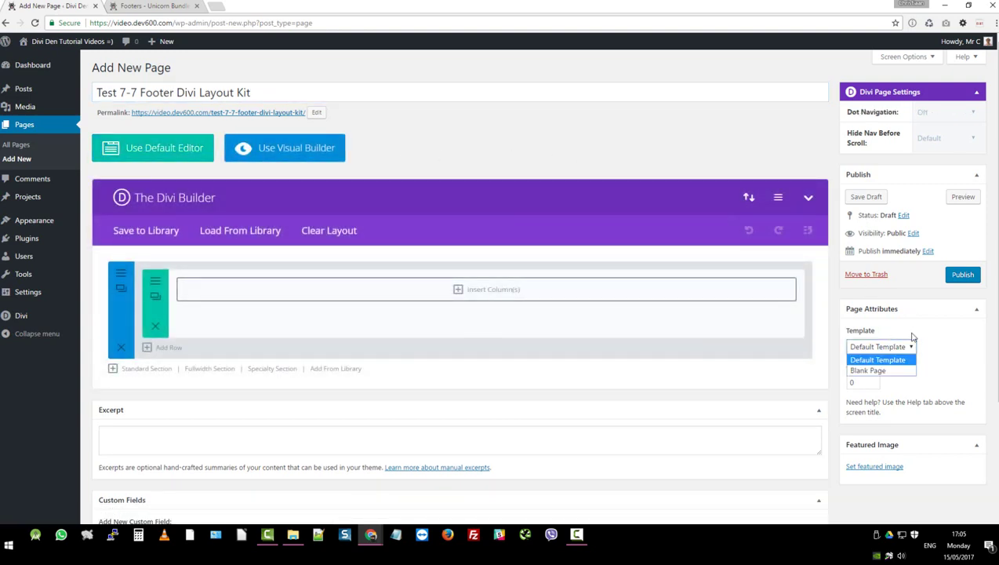
left_click(885, 370)
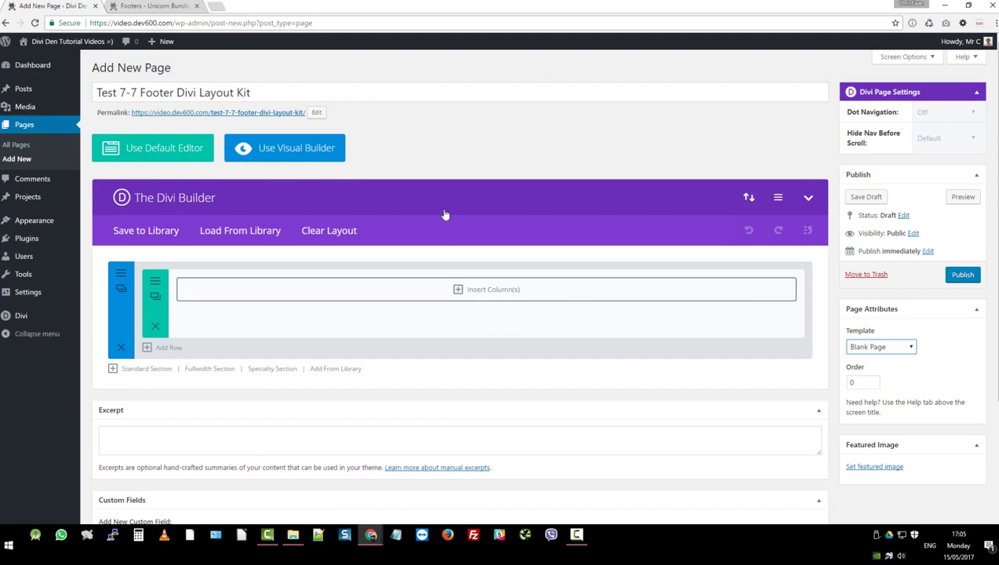
Step: Load the 7-7 Footer Divi Layout Kit from the library and publish the page
left_click(343, 368)
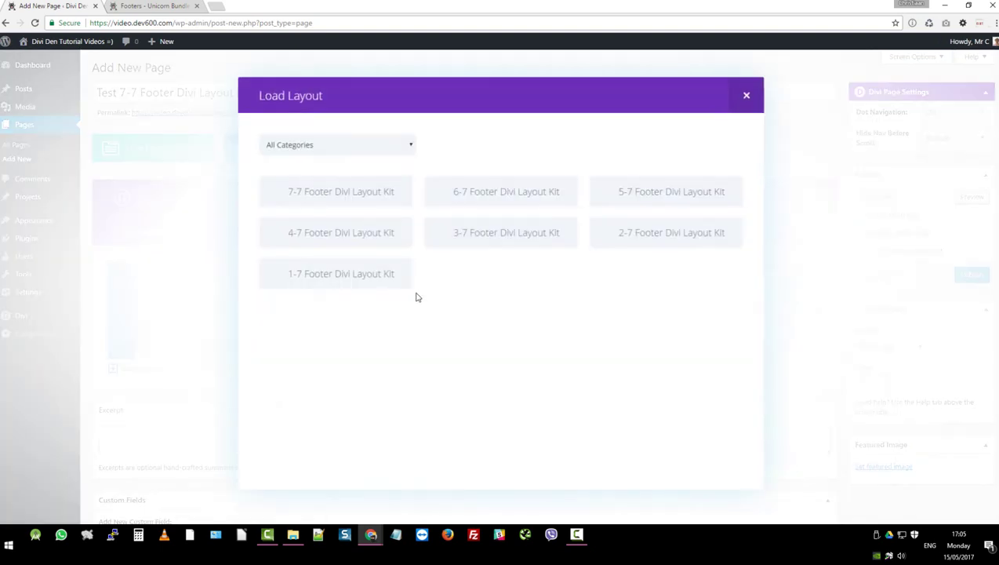
left_click(331, 193)
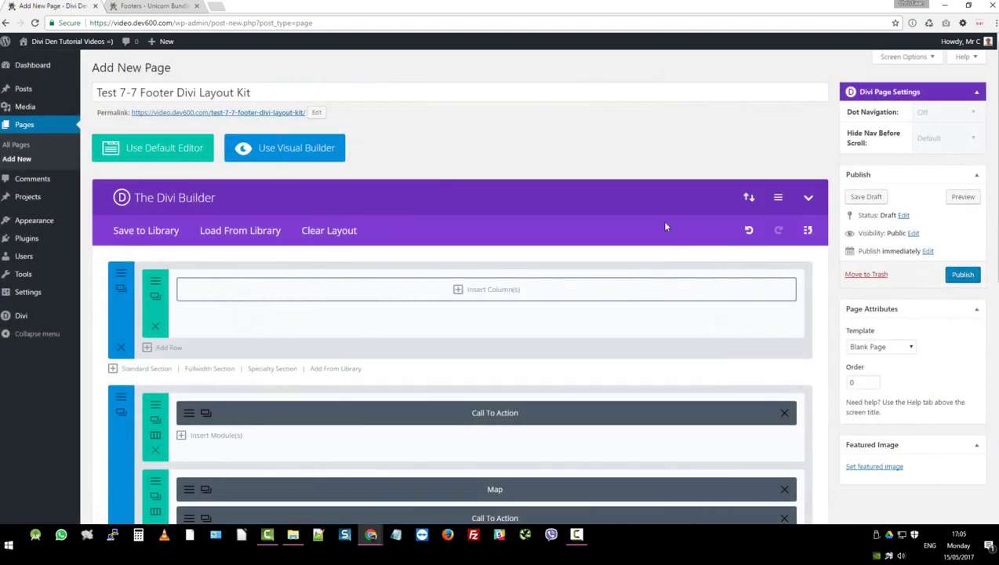
scroll(665, 226, "down", 4)
scroll(754, 165, "up", 3)
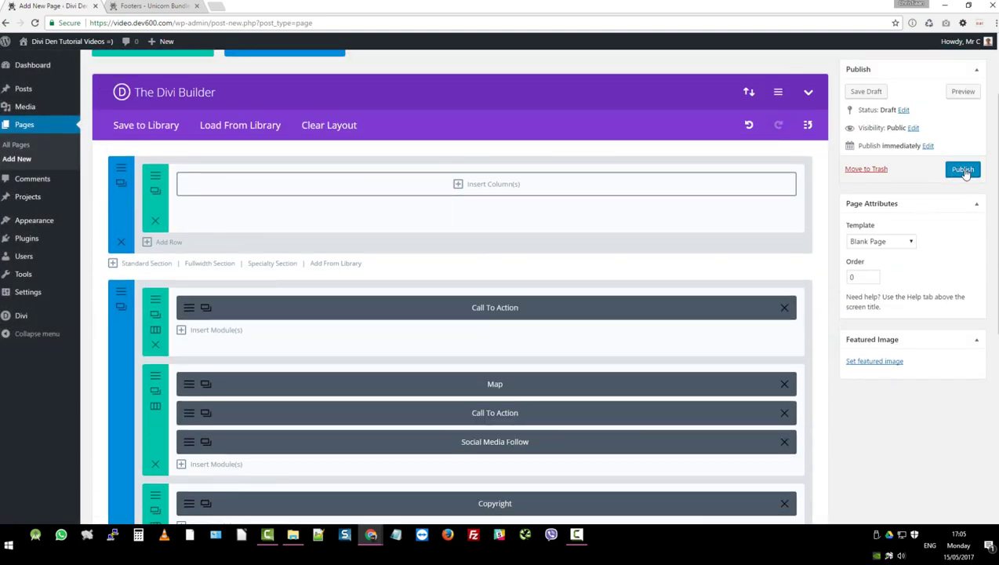
left_click(963, 170)
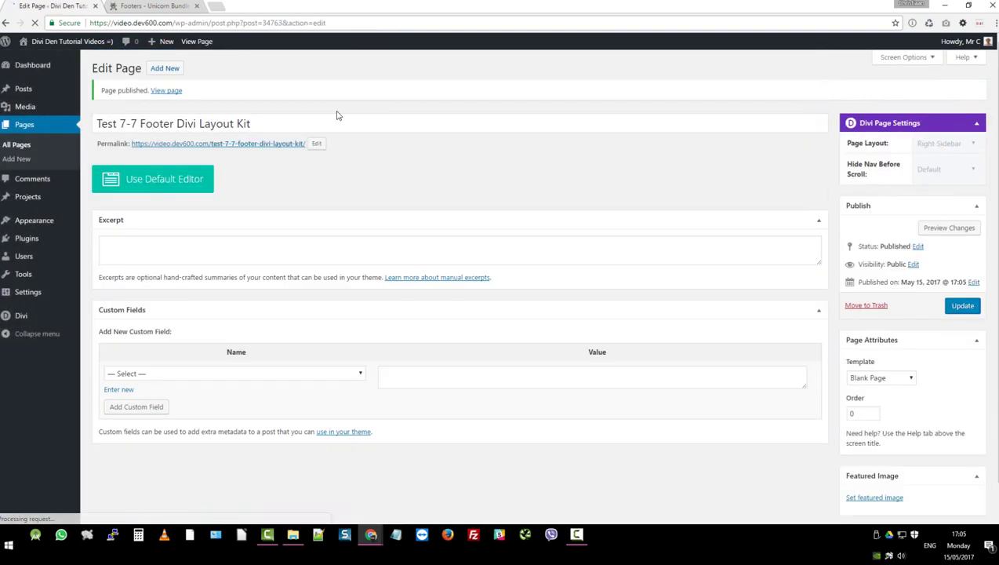
Step: Open the permalink in a new tab, review the red footer, and return to the editor
right_click(233, 144)
left_click(272, 154)
key("ctrl+Tab")
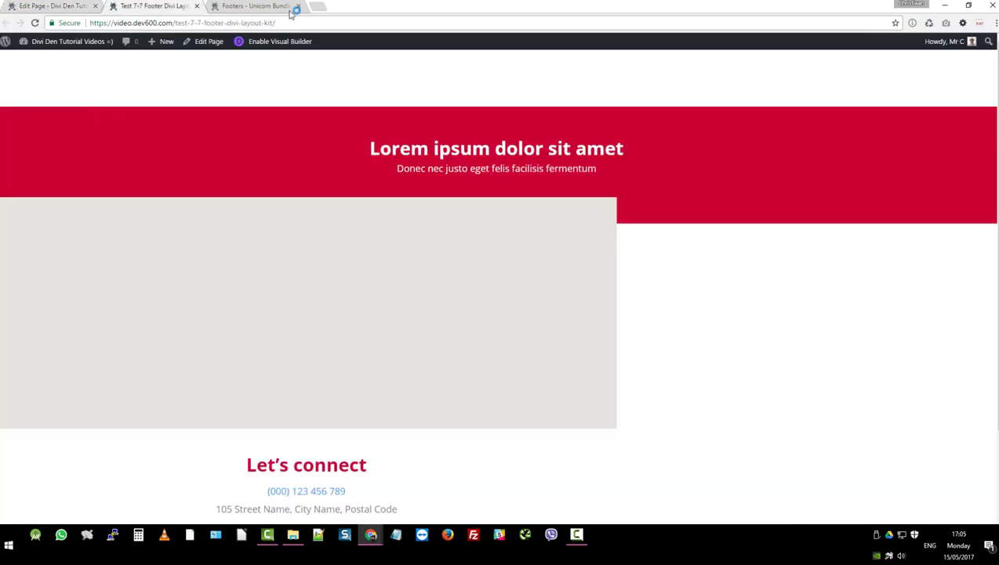
scroll(774, 277, "down", 2)
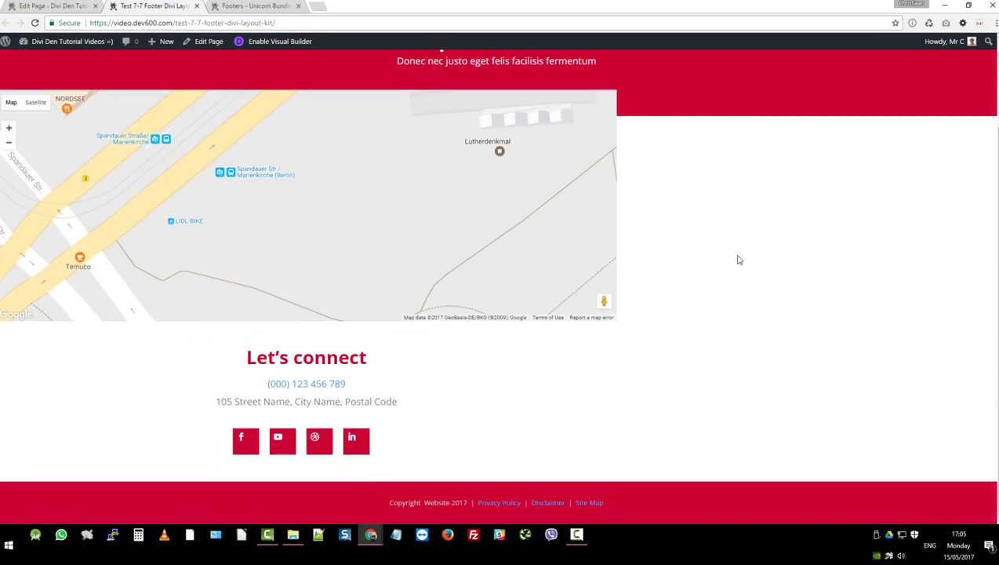
scroll(736, 325, "up", 2)
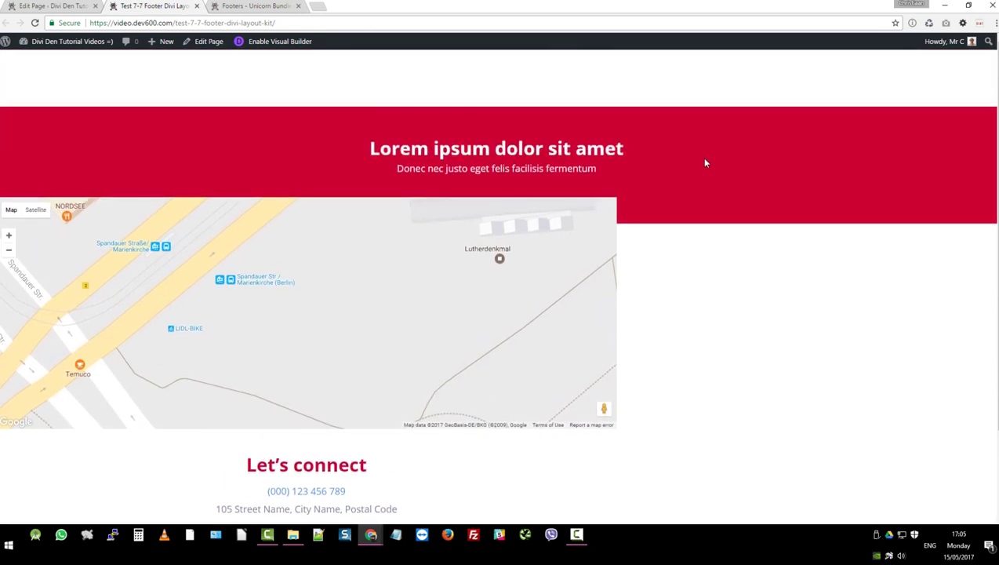
scroll(665, 129, "down", 2)
scroll(616, 335, "up", 2)
left_click(56, 5)
Step: Open Divi Theme Options and place the cursor in the Custom CSS field
mouse_move(27, 320)
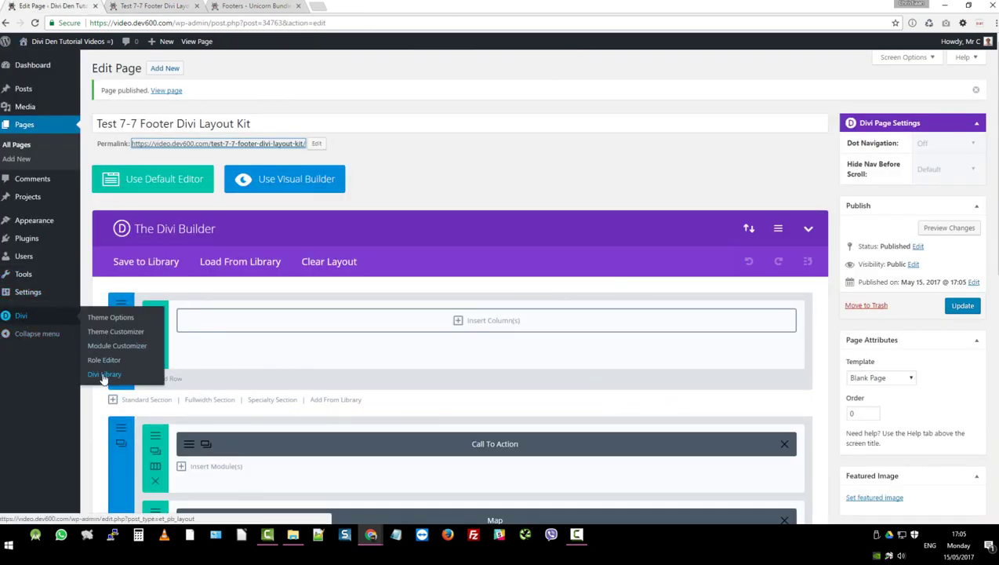
left_click(110, 317)
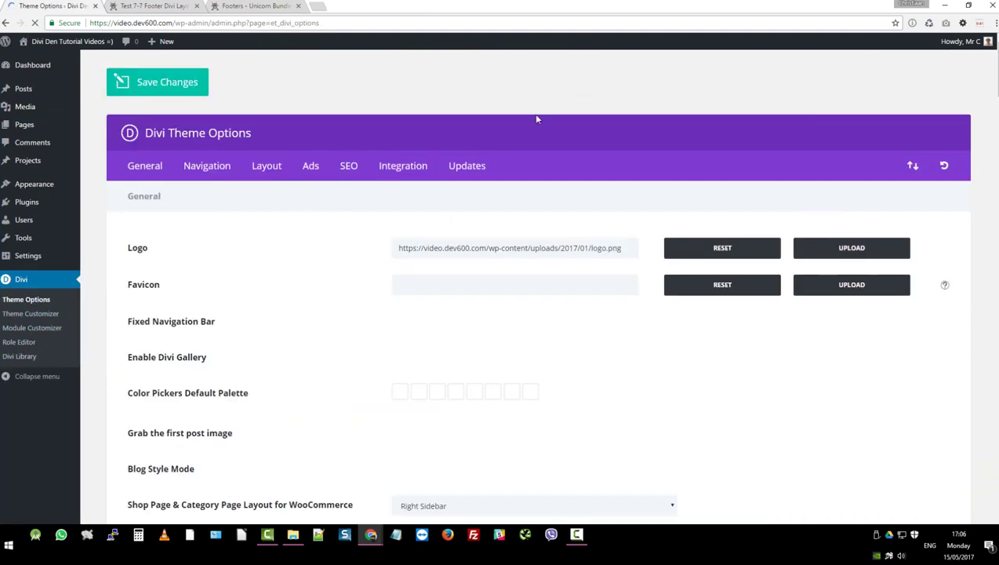
scroll(255, 368, "down", 15)
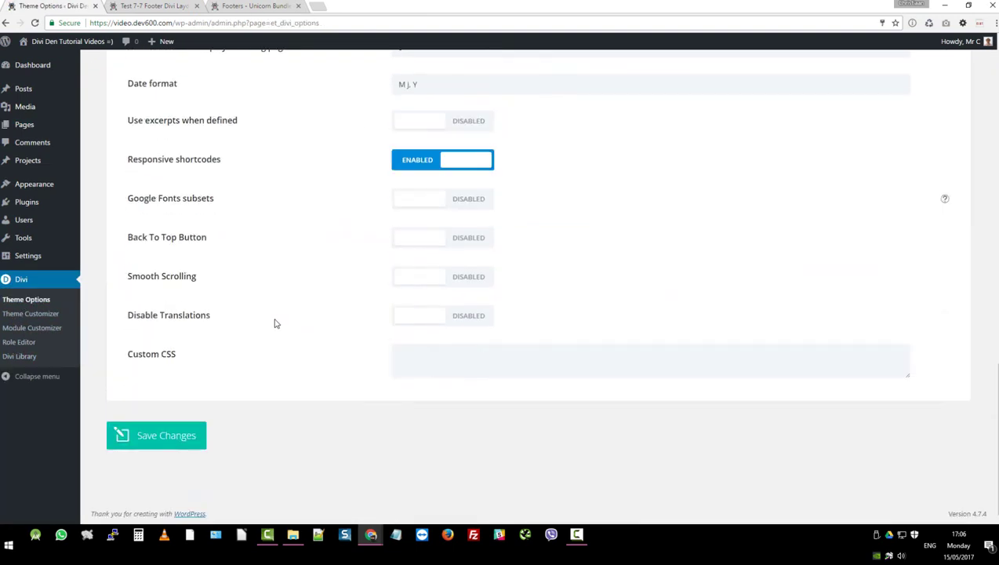
left_click(439, 361)
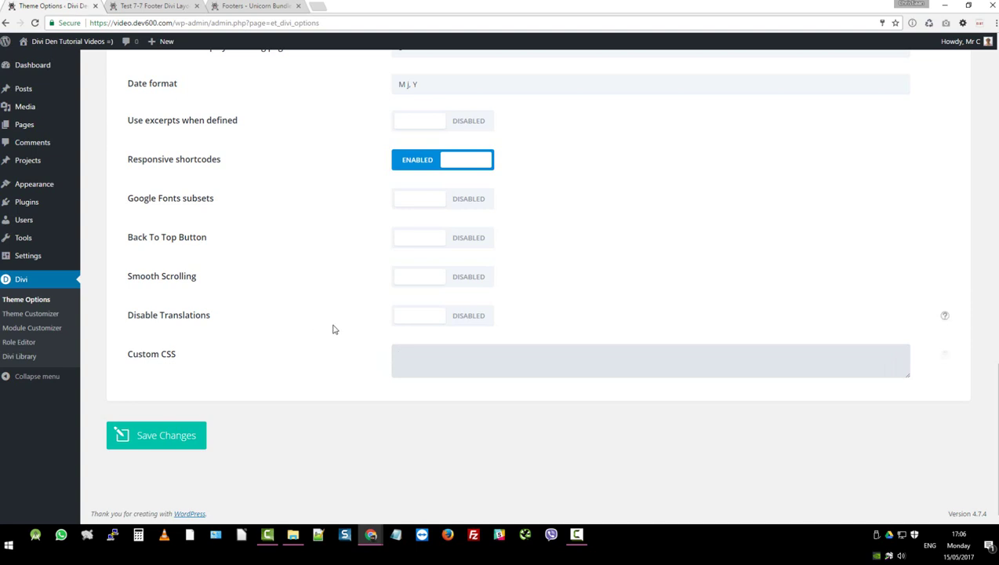
Step: Open #MASTER-footer-divi-layout-kit.css from Product Download Files in Notepad++ and select all its CSS
mouse_move(296, 537)
left_click(296, 536)
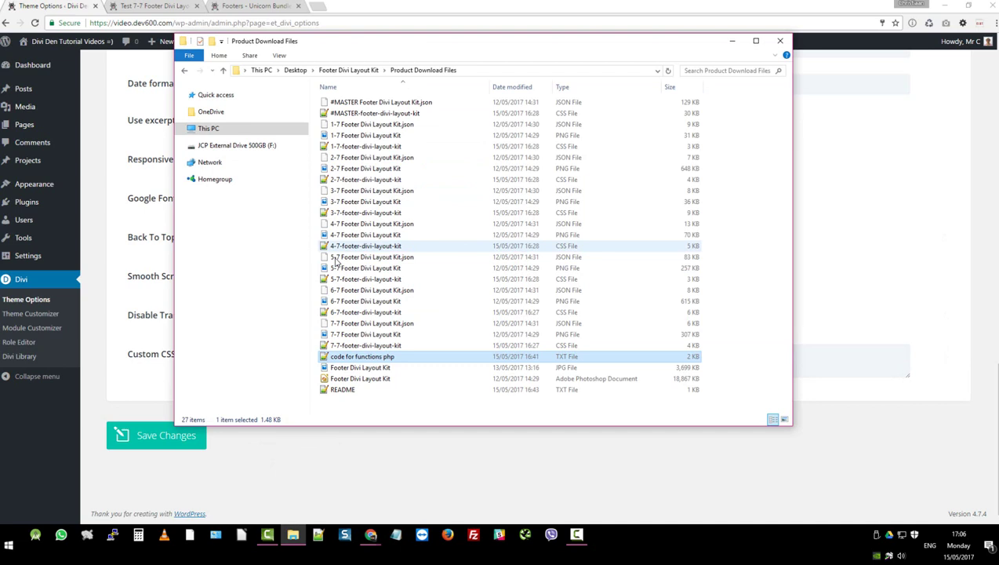
double_click(430, 113)
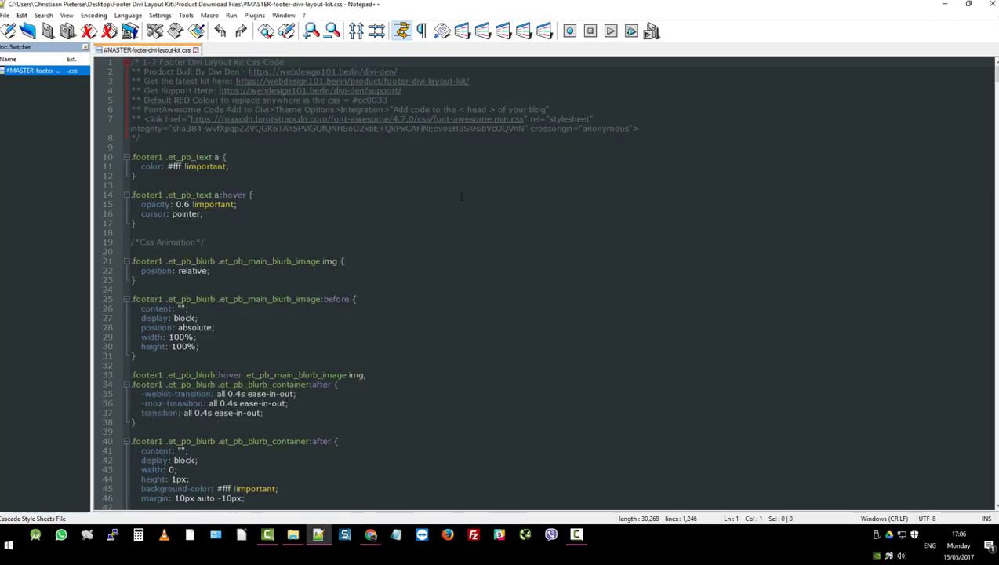
left_click(461, 196)
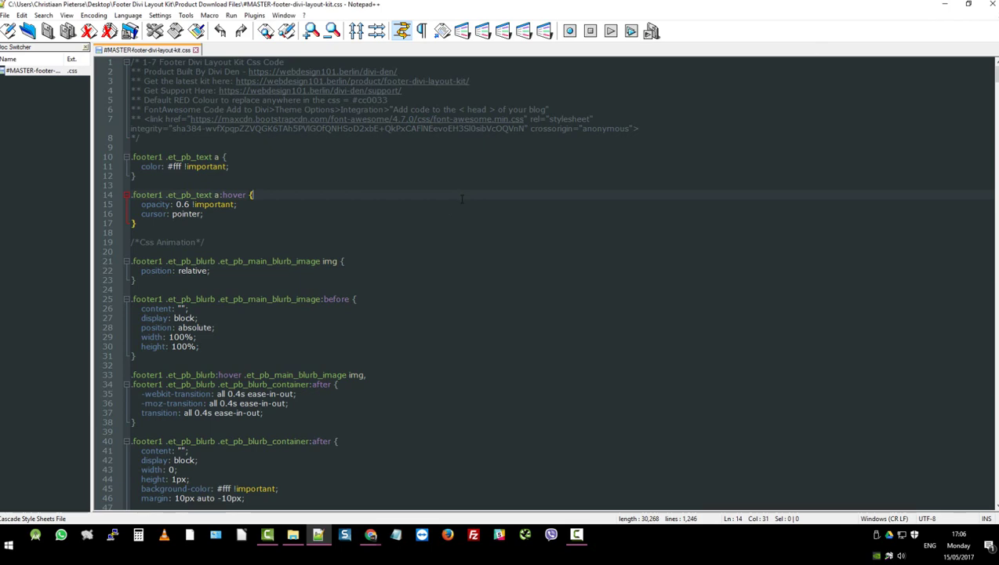
key("ctrl+a")
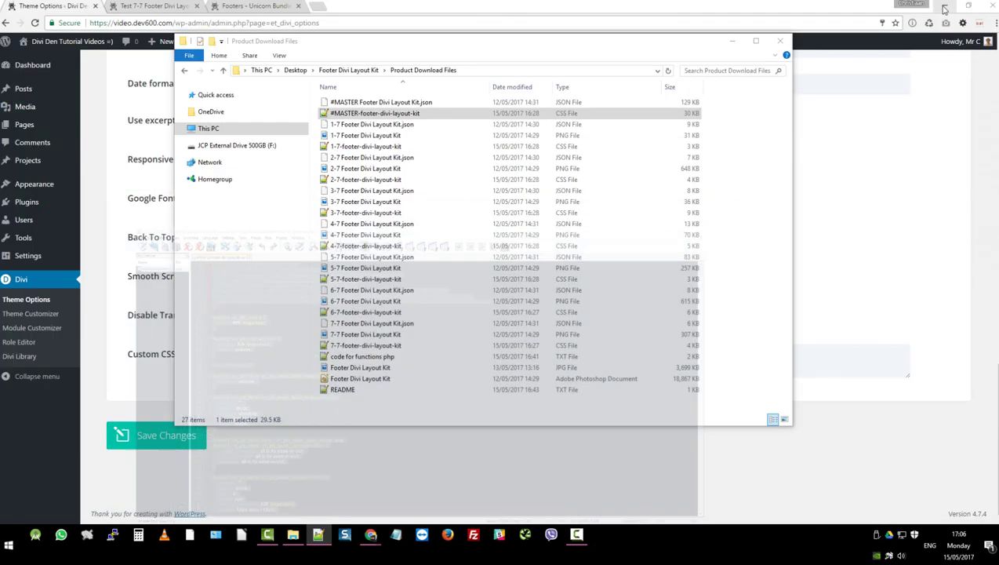
Step: Paste the master footer kit CSS into Divi Theme Options' Custom CSS box and save changes
left_click(944, 4)
left_click(919, 253)
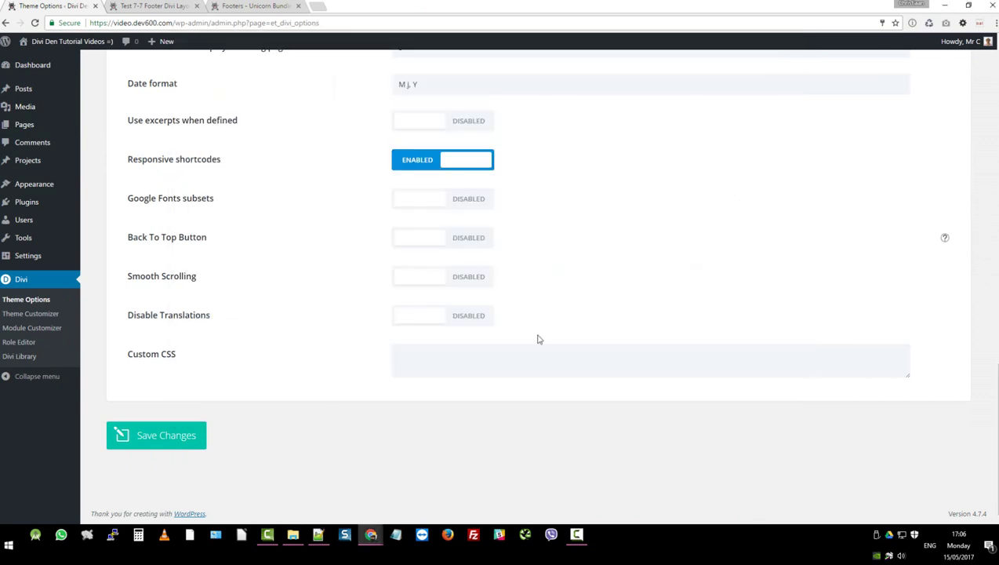
left_click(441, 348)
key("ctrl+v")
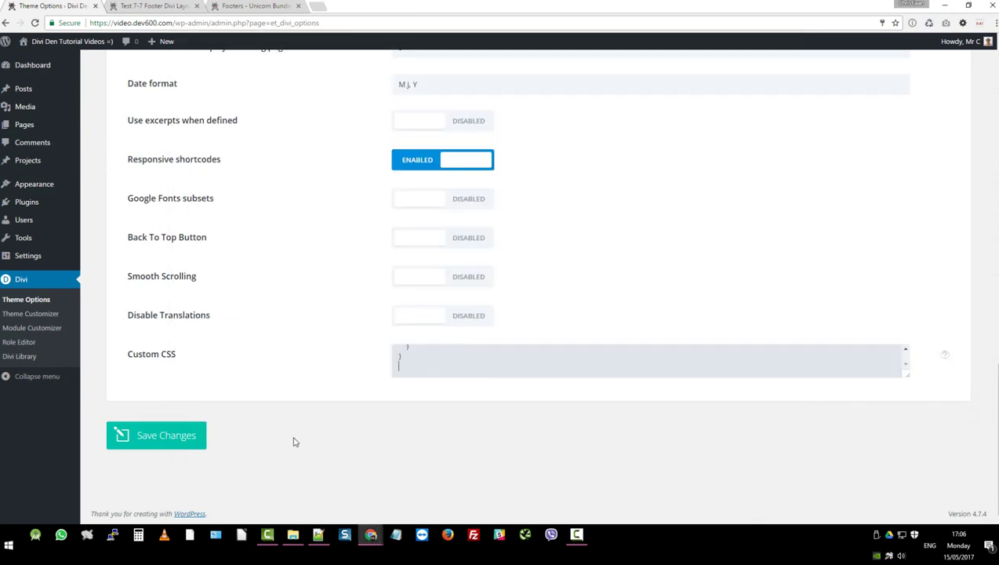
left_click(185, 438)
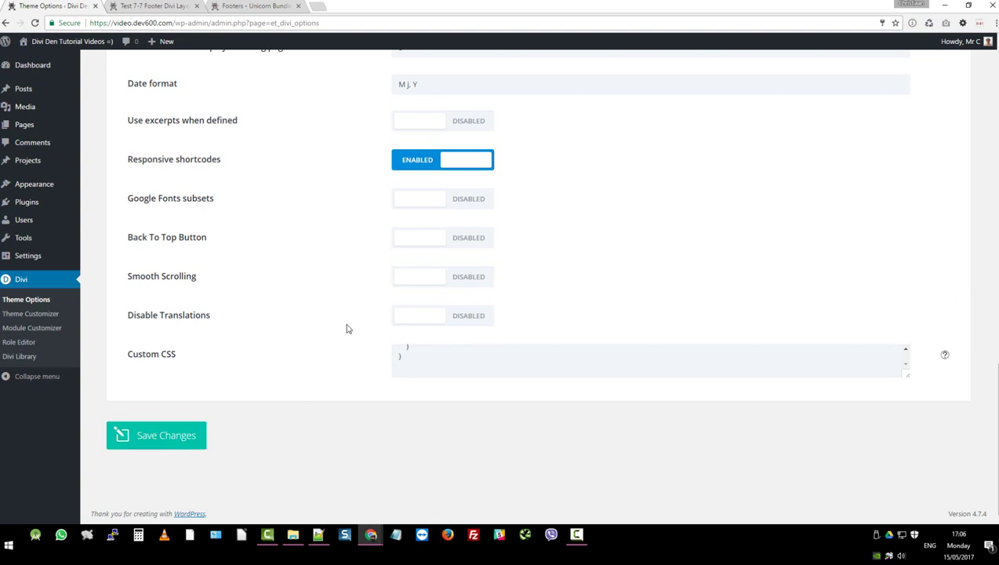
Step: Select the FontAwesome <link> tag on line 7 of the kit CSS header comment
left_click(318, 537)
left_click(403, 217)
left_click_drag(144, 110, 274, 110)
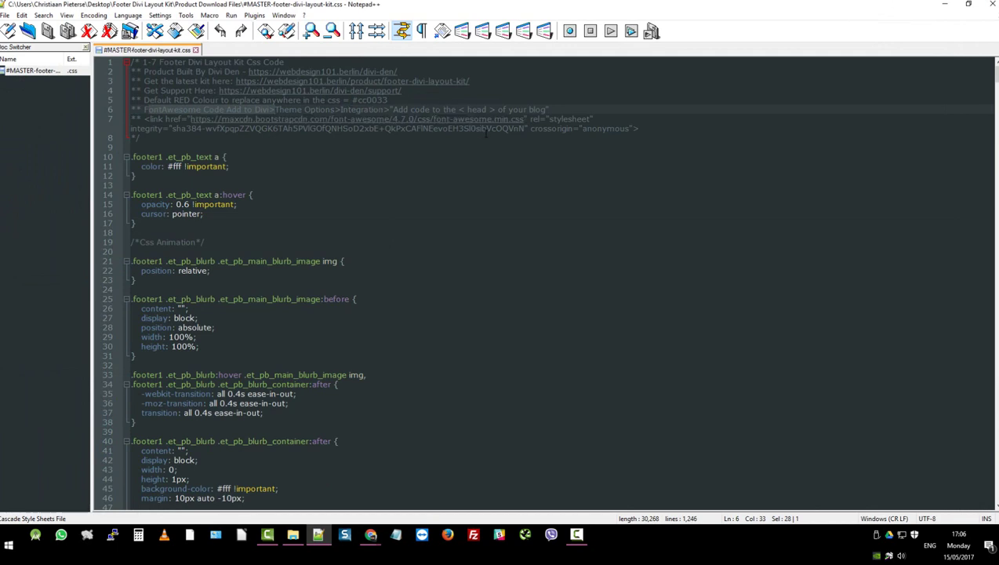
left_click_drag(640, 128, 149, 119)
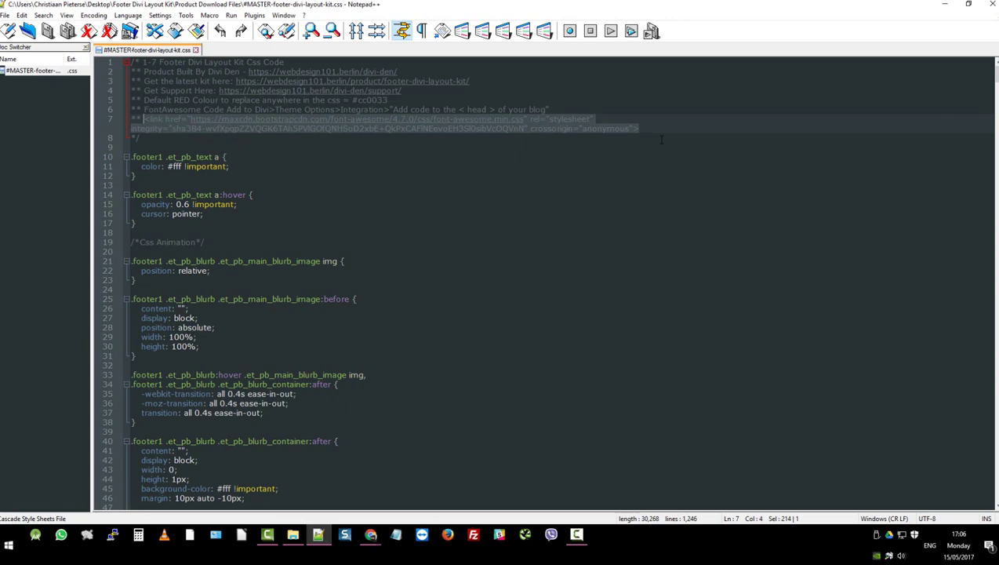
left_click(945, 4)
scroll(319, 179, "up", 15)
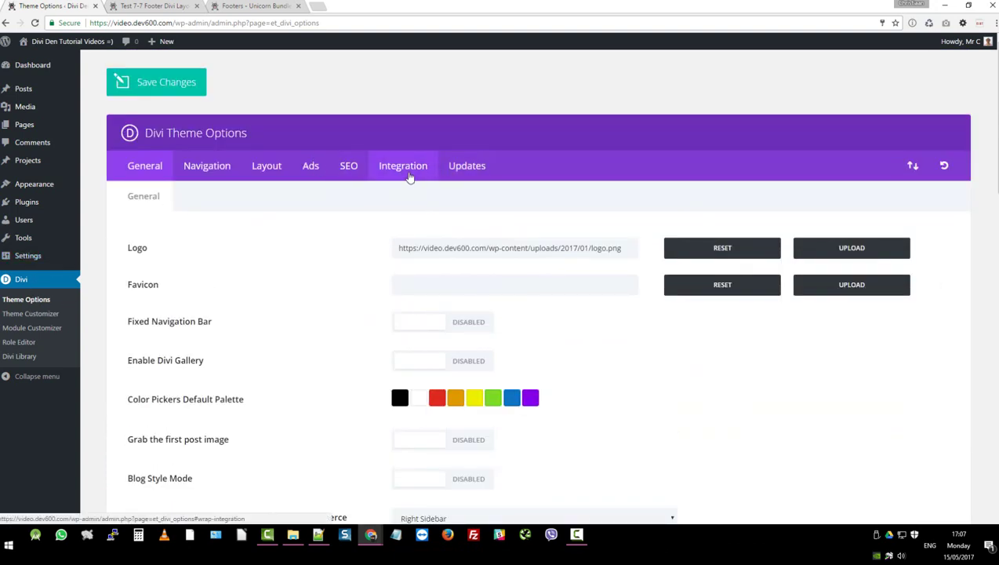
Step: Paste the FontAwesome link into the Integration tab's <head> code field and save changes
left_click(403, 167)
scroll(313, 272, "down", 2)
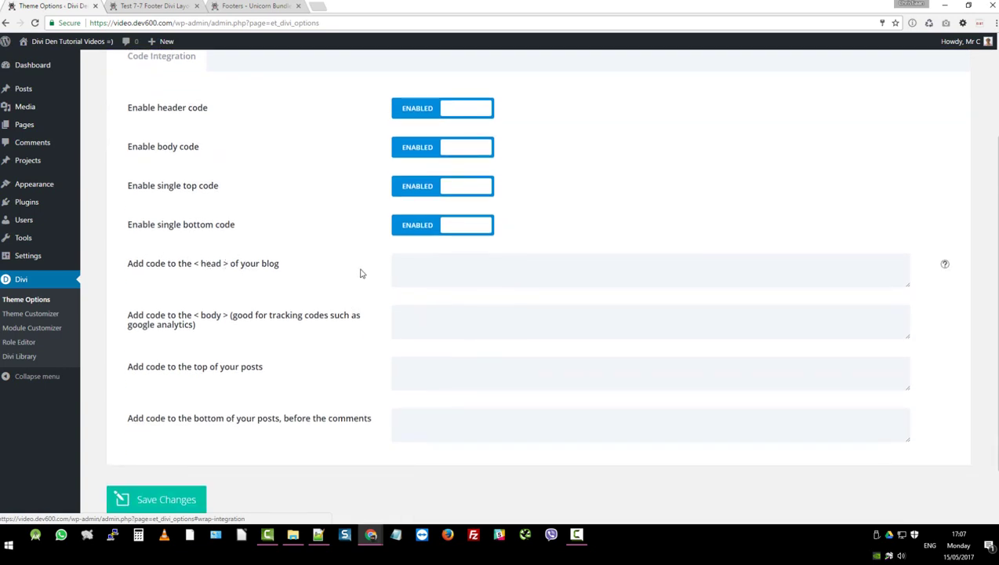
left_click(408, 267)
type("<link href=\"https://maxcdn.bootstrapcdn.com/font-awesome/4.7.0/css/font-awesome.min.css\" rel=\"stylesheet\" integrity=\"sha384-wvfXpqpZZVQGK6TAh5PVlGOfQNHSoD2xbE+QkPxCAFlNEvoEH3Sl0sibVcOQVnN\" crossorigin=\"anonymous\">")
left_click(179, 494)
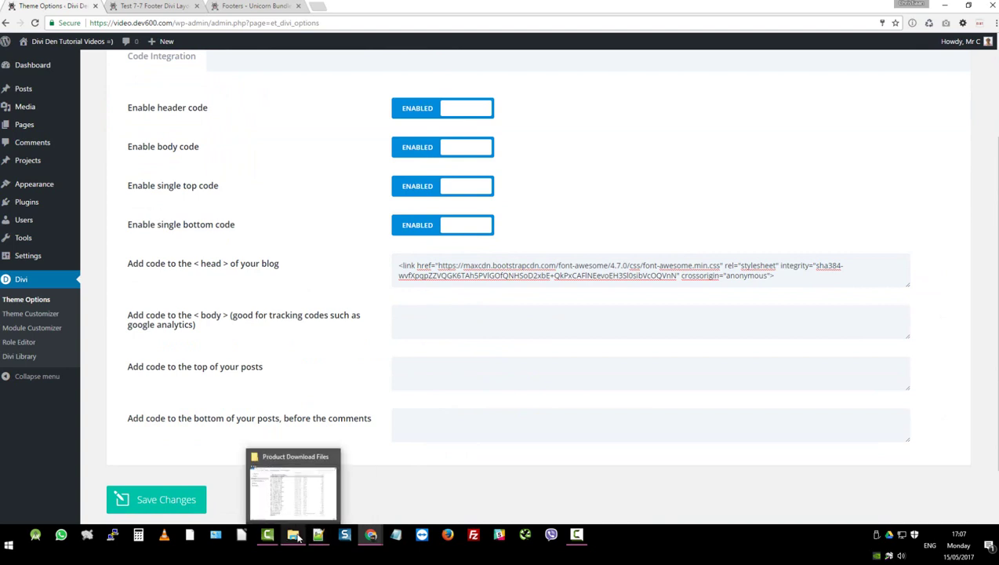
Step: Open 'code for functions php' from the download folder in Notepad++ and select all its code
left_click(292, 490)
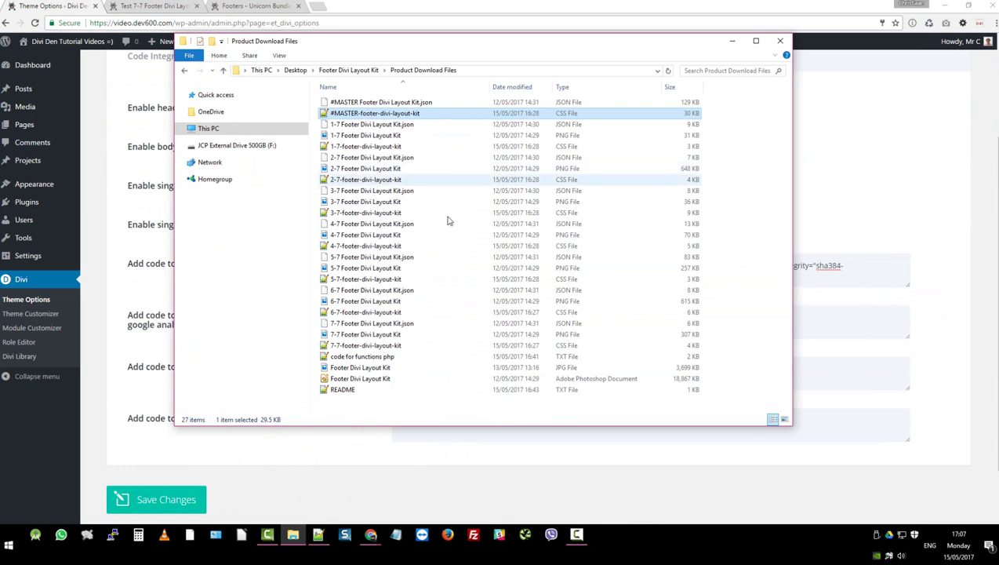
left_click(403, 359)
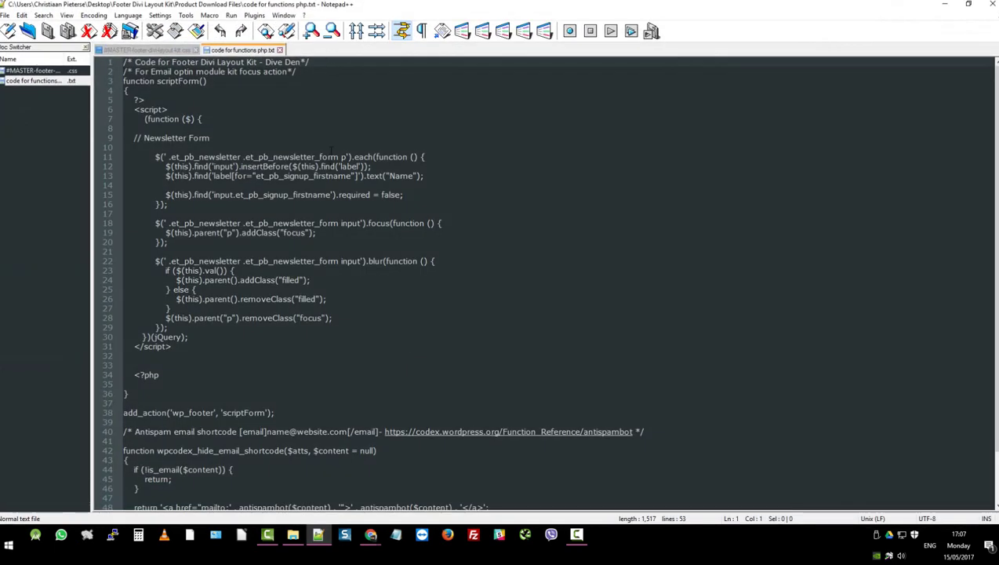
left_click(355, 119)
scroll(357, 125, "down", 2)
scroll(356, 124, "up", 2)
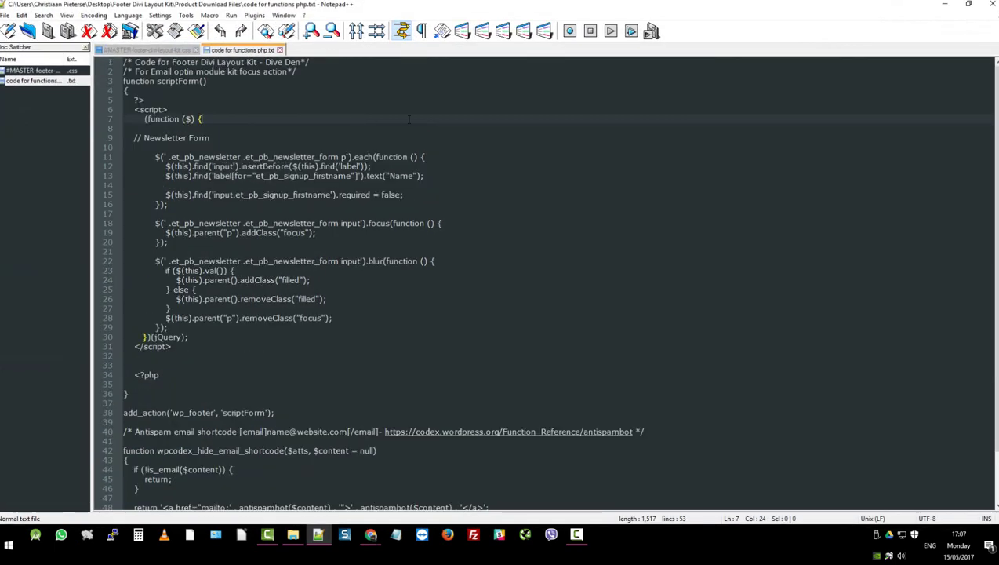
key("ctrl+a")
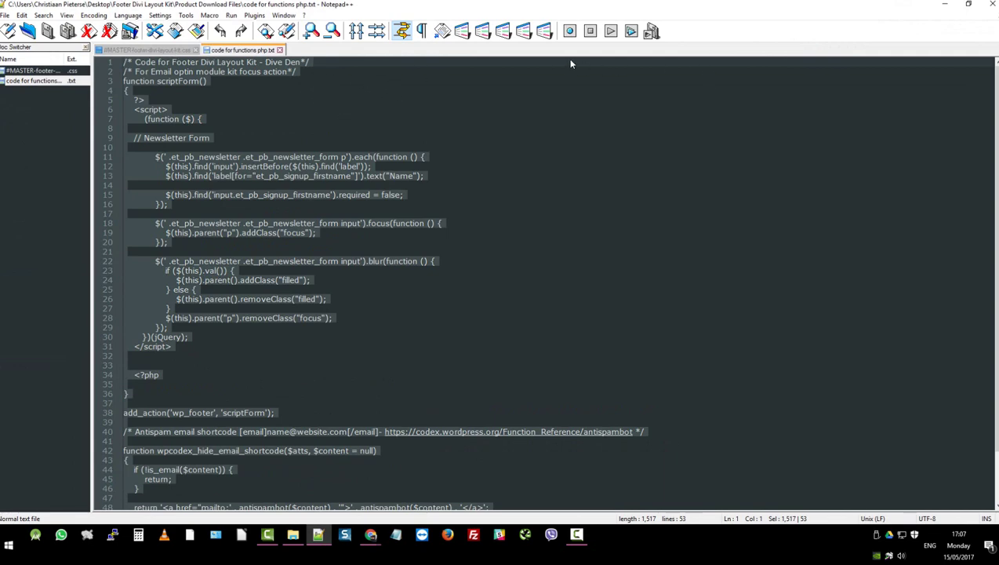
left_click(945, 5)
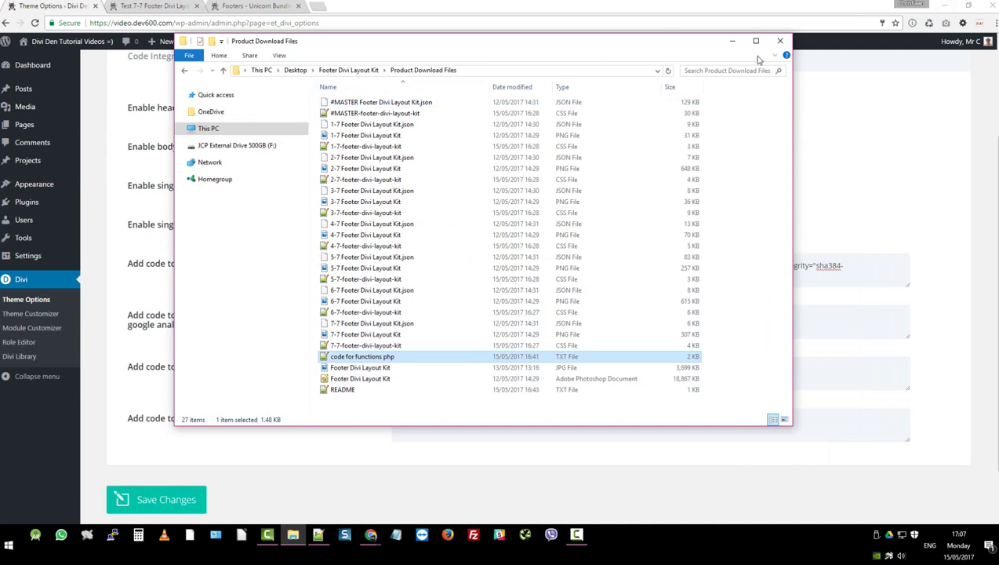
Step: Minimise File Explorer to uncover the Divi Integration settings
left_click(732, 41)
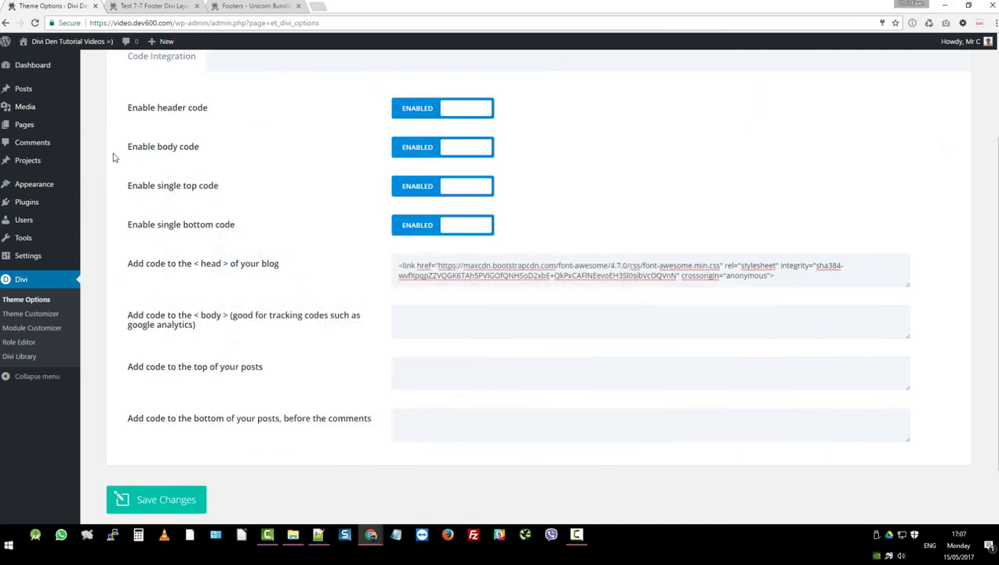
mouse_move(47, 196)
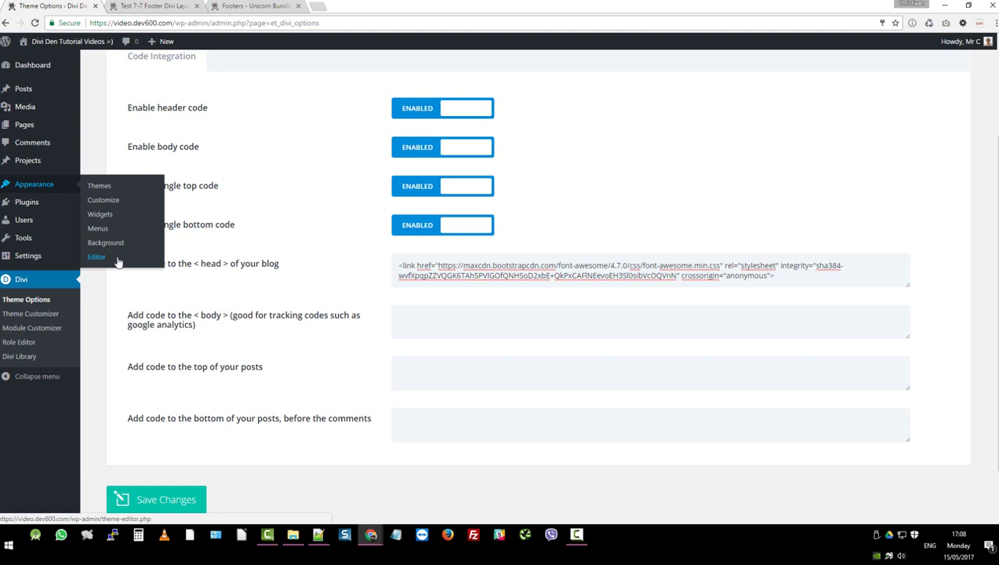
Step: Paste the kit functions code before ?> at the end of the child theme's functions.php and update the file
left_click(118, 262)
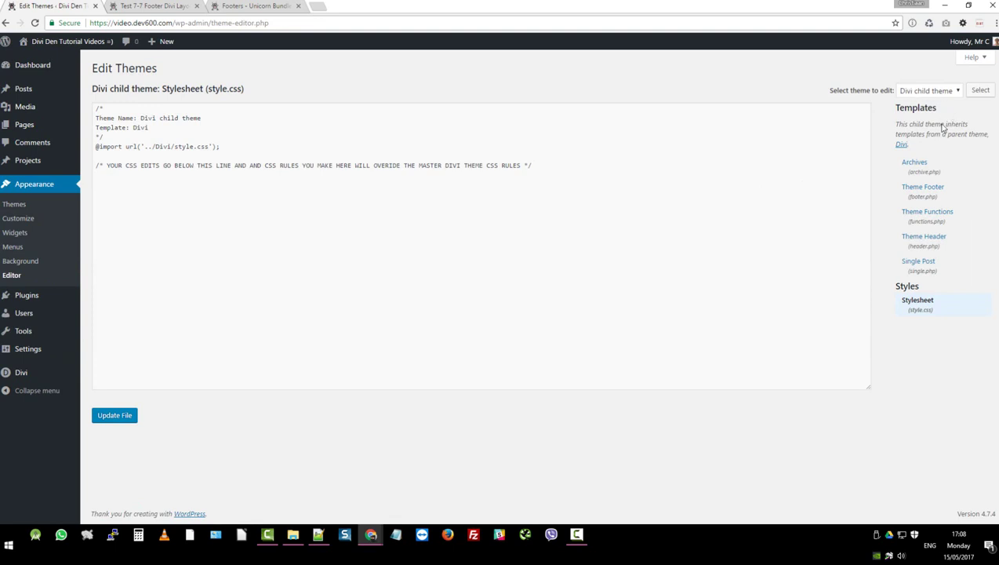
left_click(934, 213)
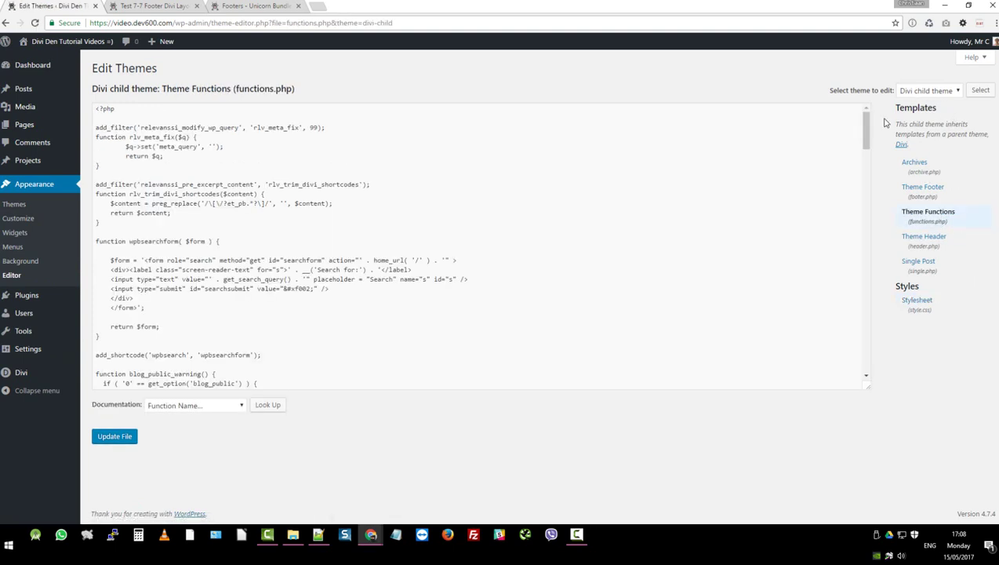
left_click_drag(866, 140, 862, 388)
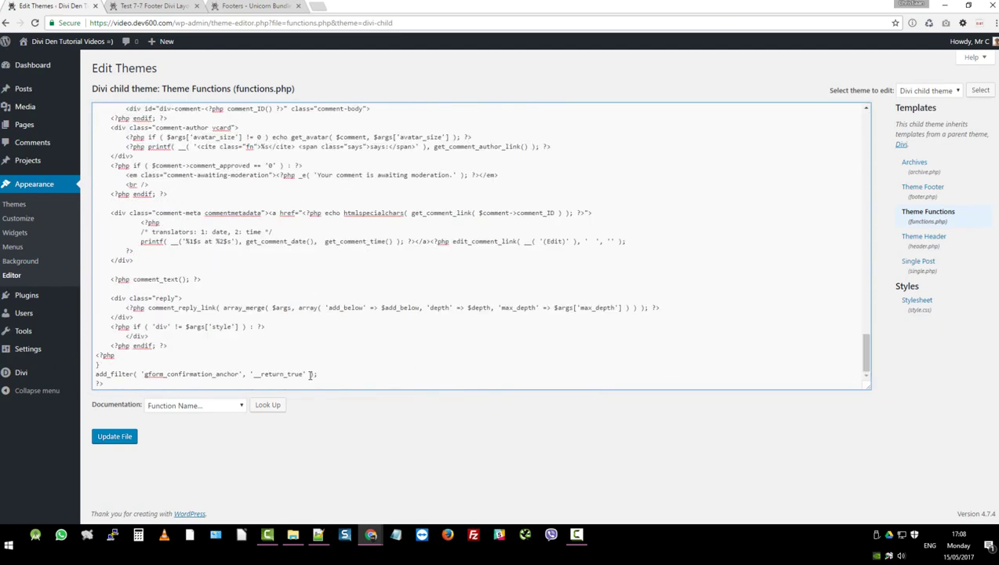
key("Return")
key("ctrl+v")
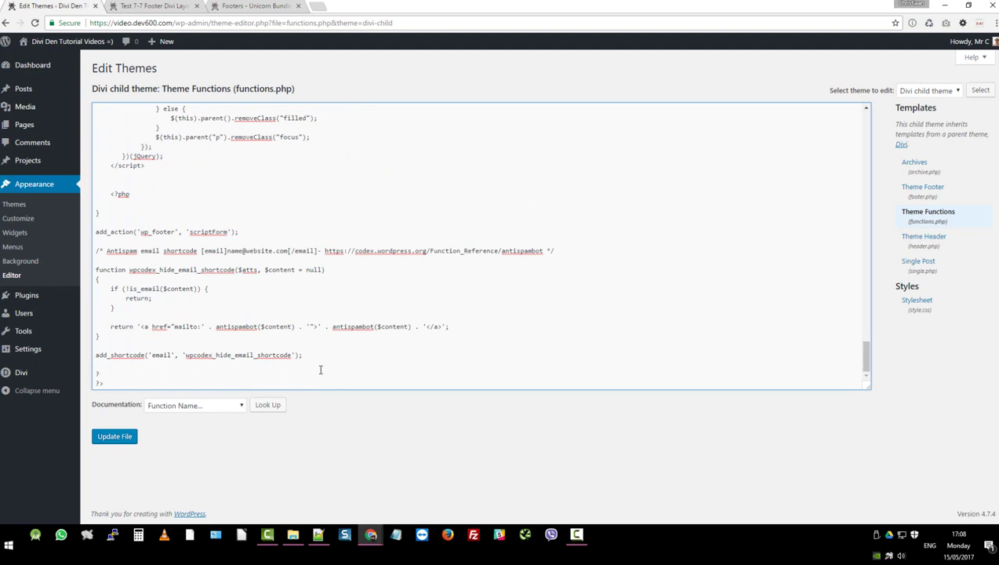
key("BackSpace")
key("BackSpace")
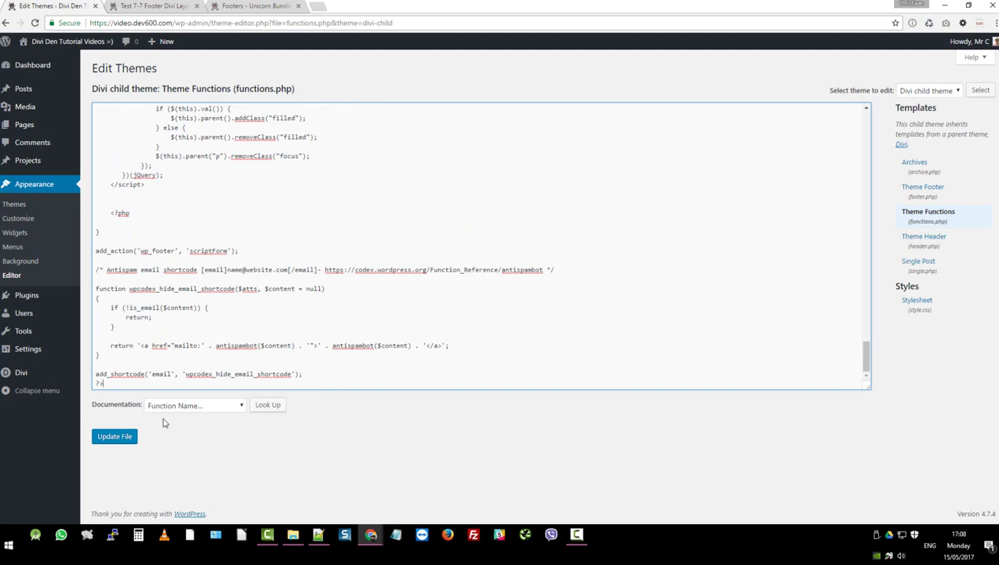
left_click(124, 436)
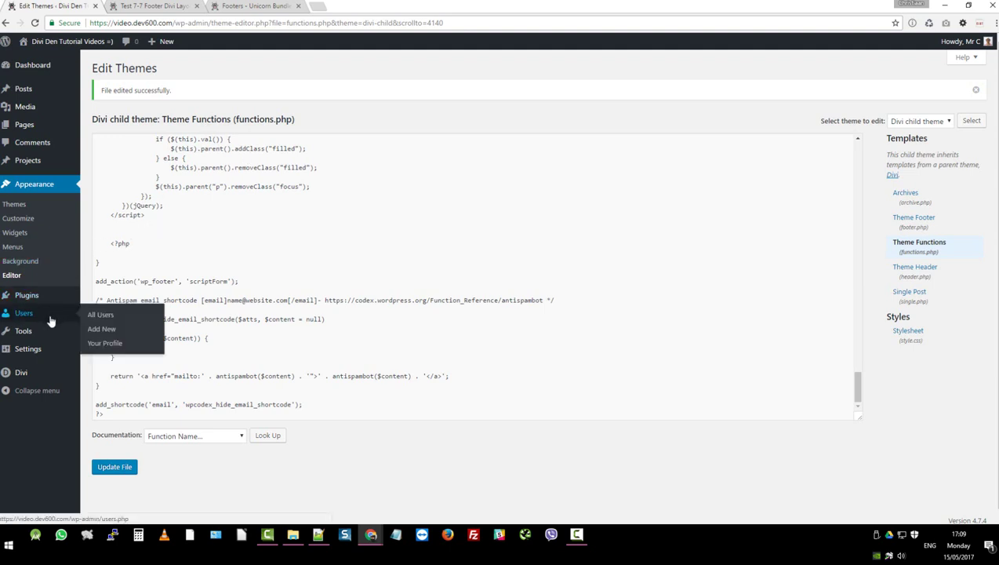
Step: Go to Divi Theme Options and scroll to the Google API Key setting
mouse_move(24, 375)
left_click(101, 375)
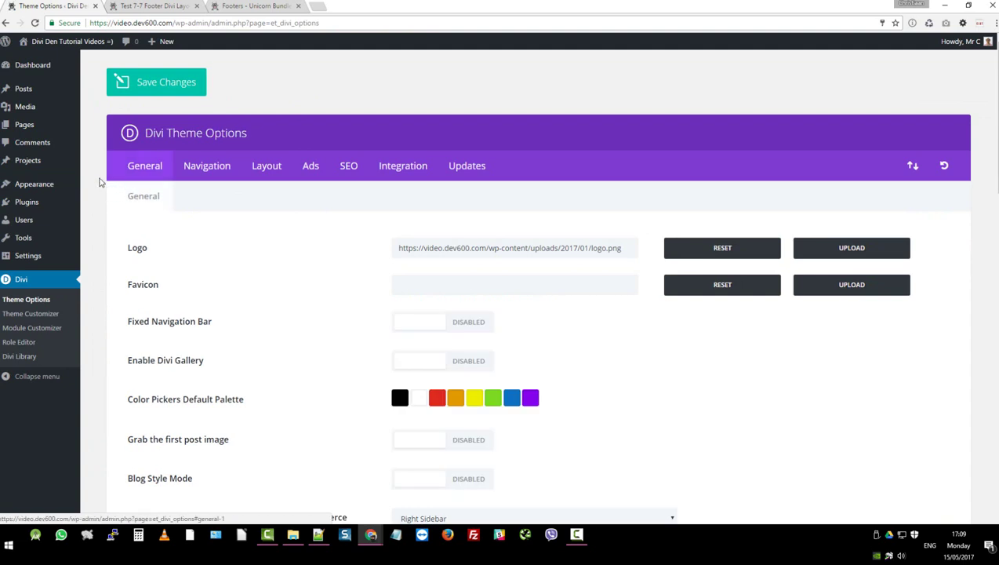
scroll(98, 182, "down", 2)
scroll(102, 181, "down", 3)
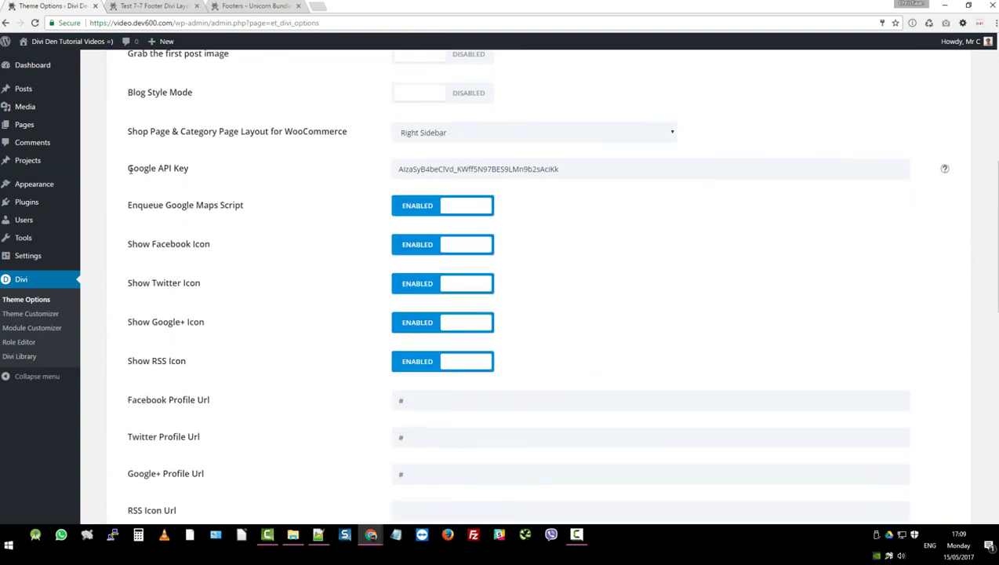
Step: Check the existing Google API key value and read its help note
left_click_drag(129, 173, 191, 172)
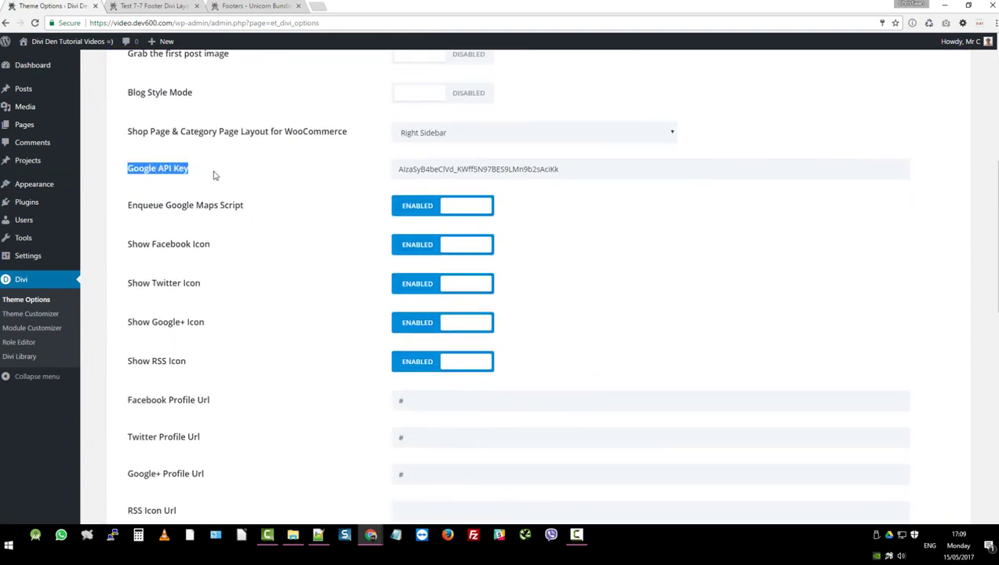
left_click(217, 175)
left_click_drag(576, 167, 375, 174)
left_click(332, 182)
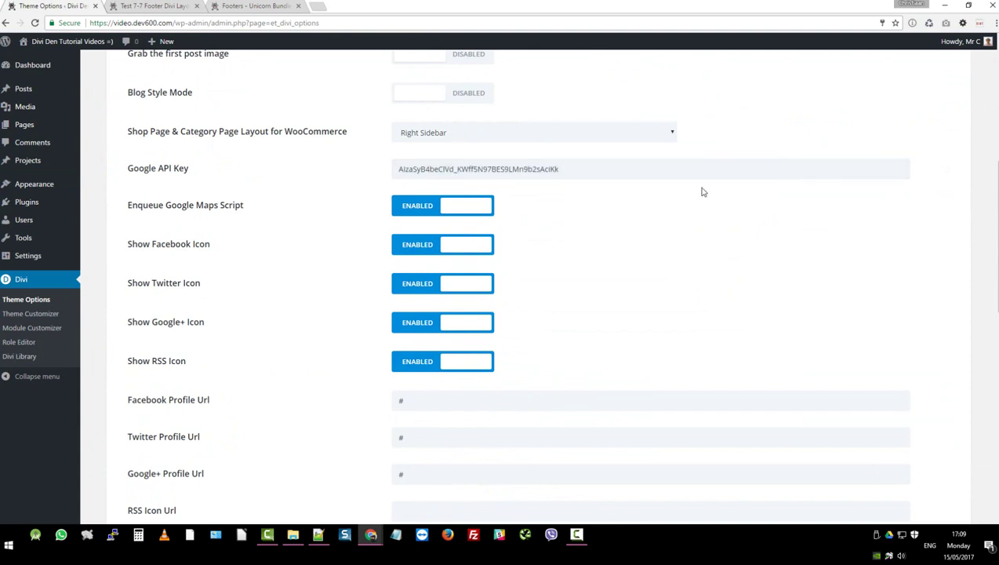
left_click(946, 171)
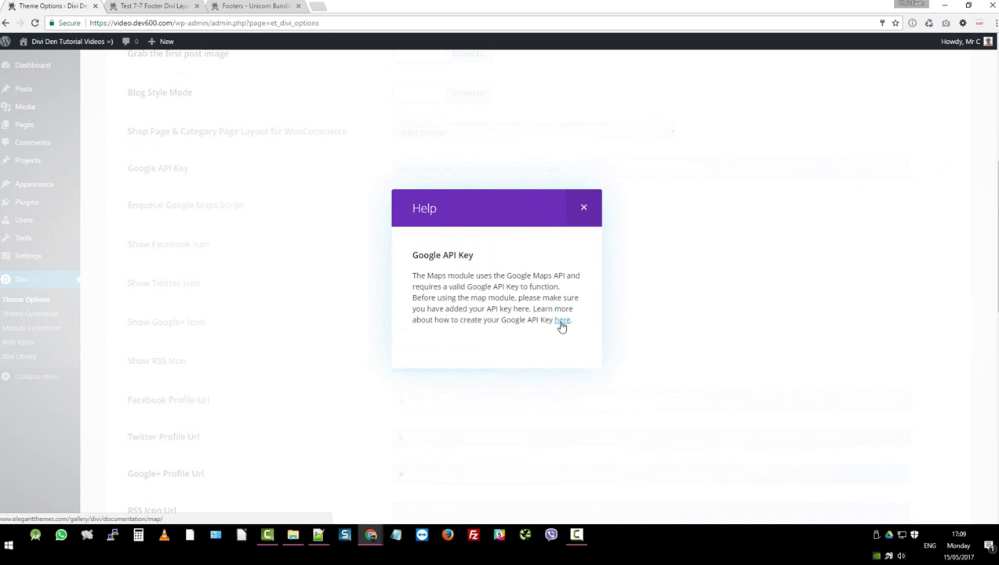
left_click(584, 209)
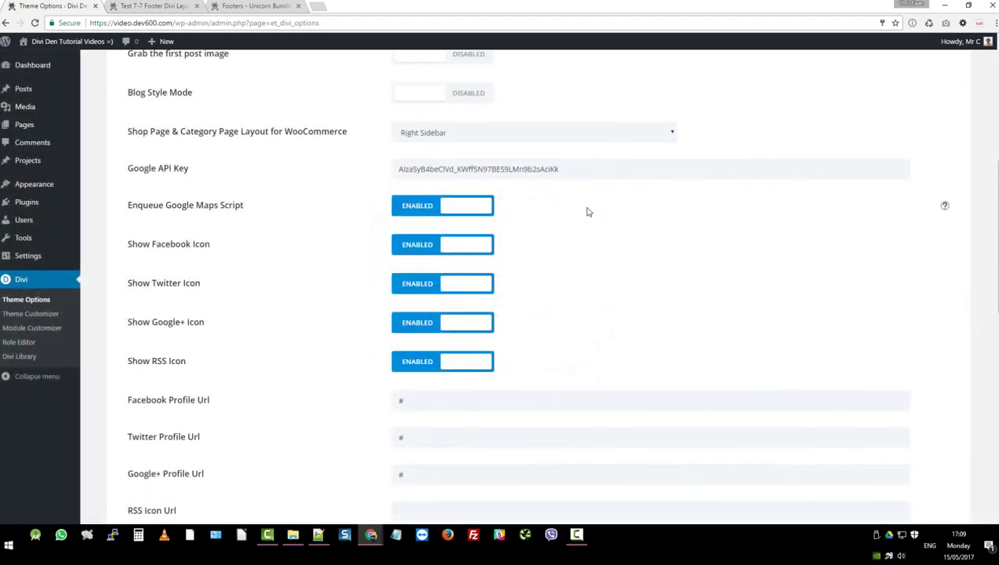
scroll(306, 365, "down", 2)
scroll(290, 359, "down", 6)
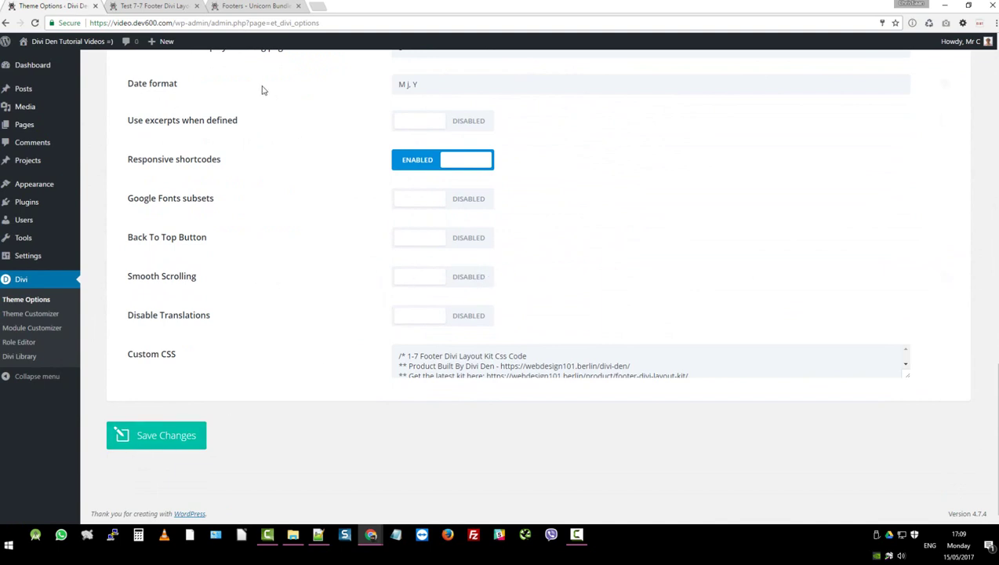
Step: Reload the Test 7-7 Footer page so the map and social icons appear
left_click(168, 7)
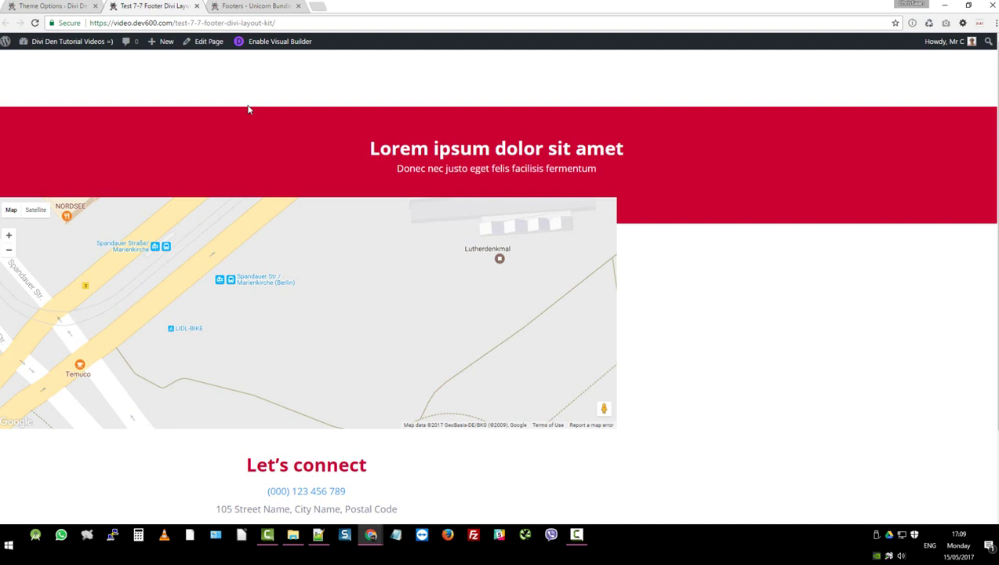
key("F5")
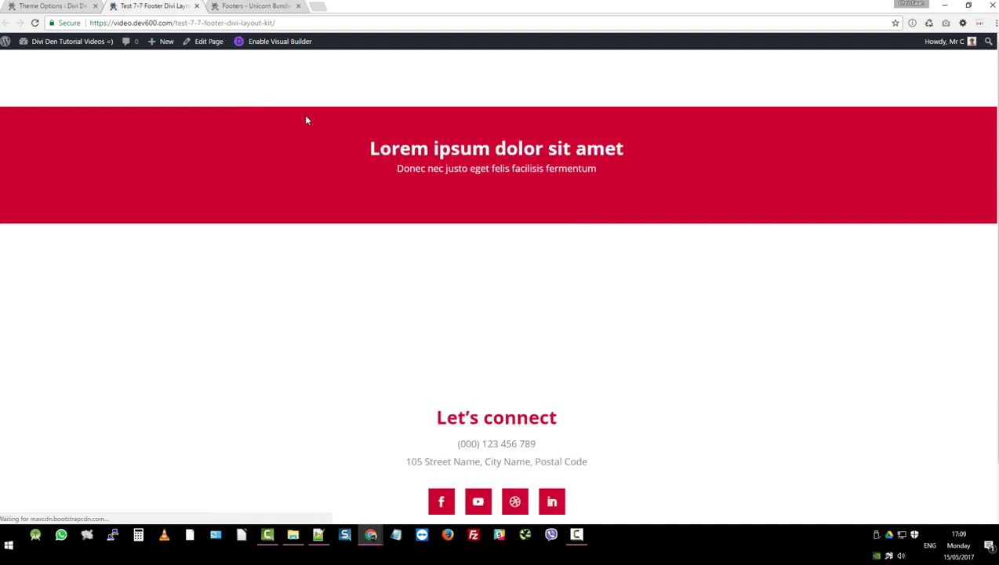
scroll(830, 179, "down", 1)
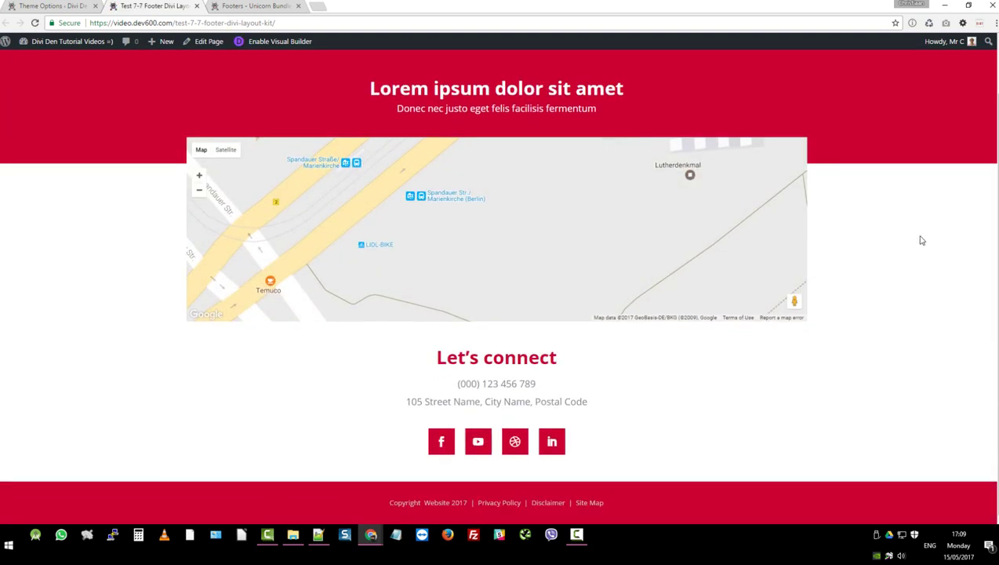
scroll(918, 227, "up", 1)
Step: Preview the footer in a narrowed browser window, then return to full screen
left_click(968, 6)
scroll(506, 359, "down", 1)
scroll(506, 365, "up", 1)
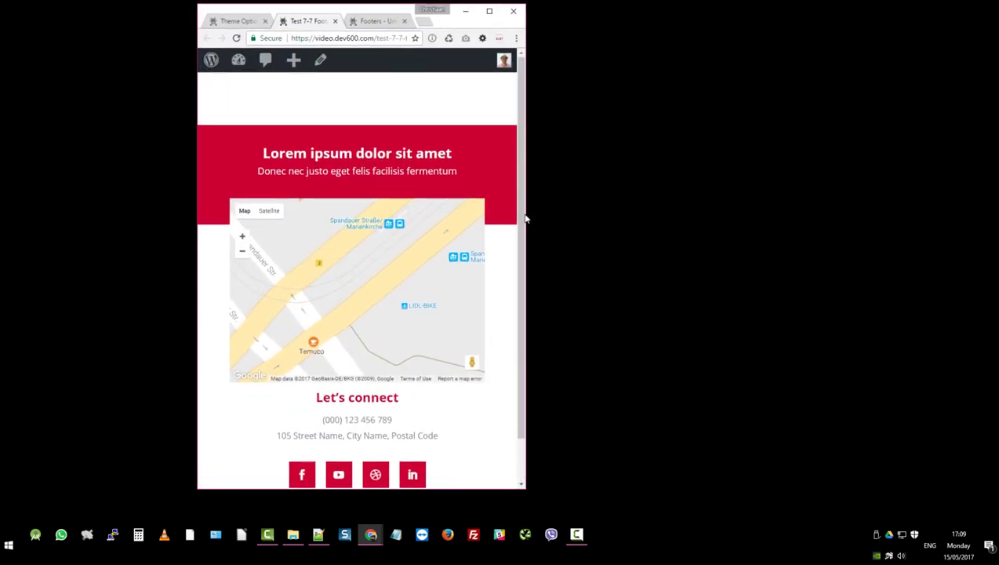
left_click(490, 13)
scroll(465, 423, "down", 1)
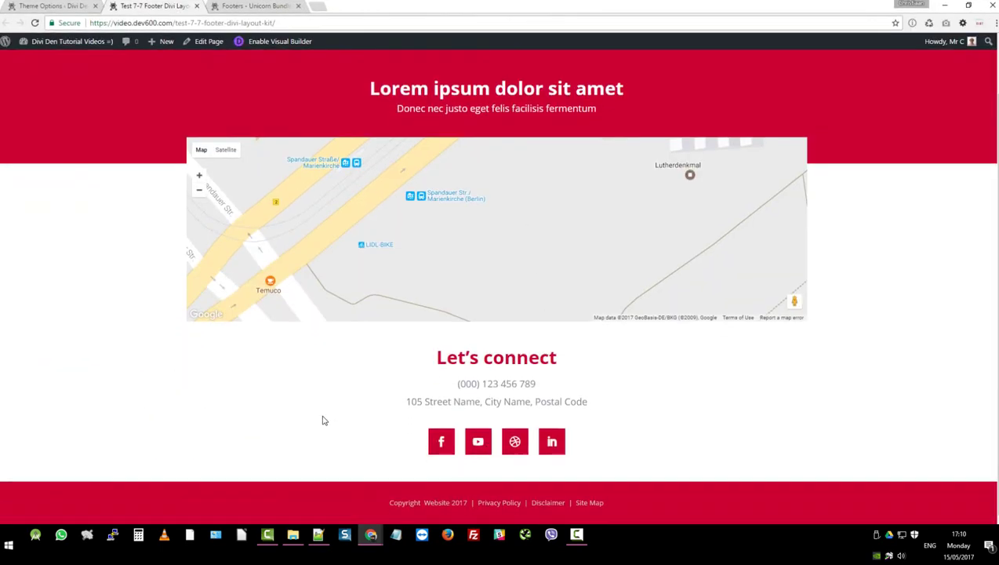
scroll(676, 435, "up", 1)
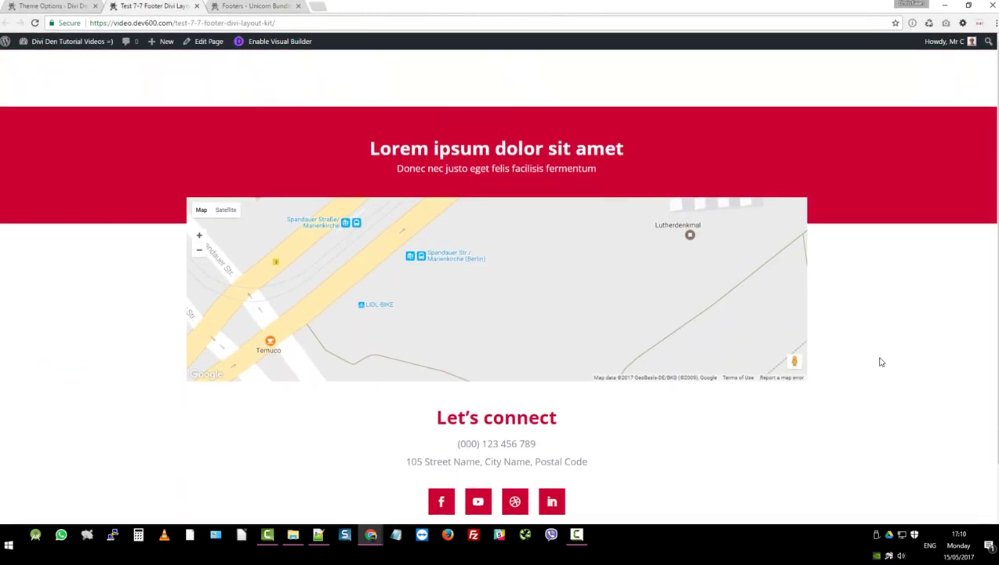
scroll(839, 397, "down", 1)
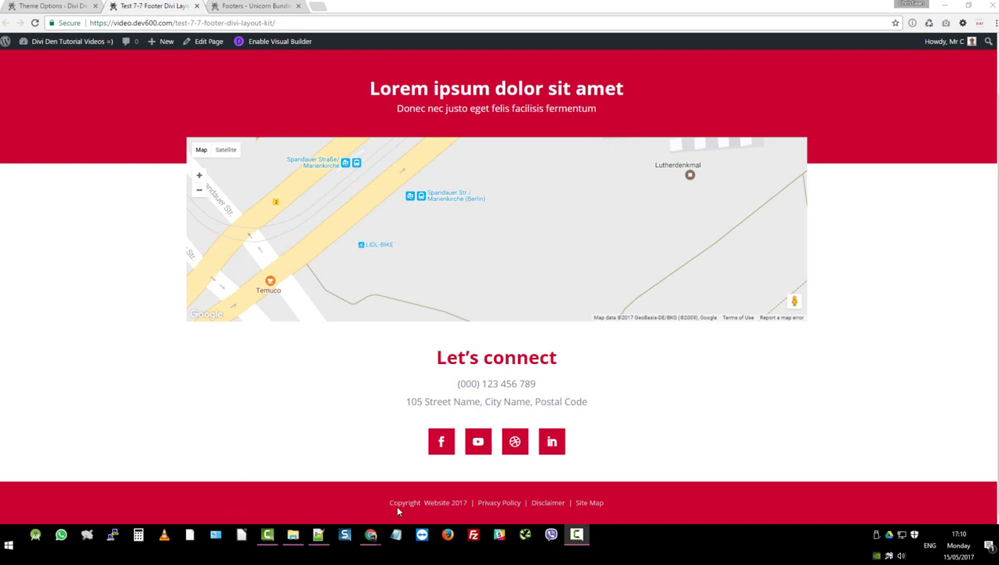
scroll(339, 457, "up", 1)
Step: Select the default red #cc0033 in the kit CSS header and search for it
left_click(319, 535)
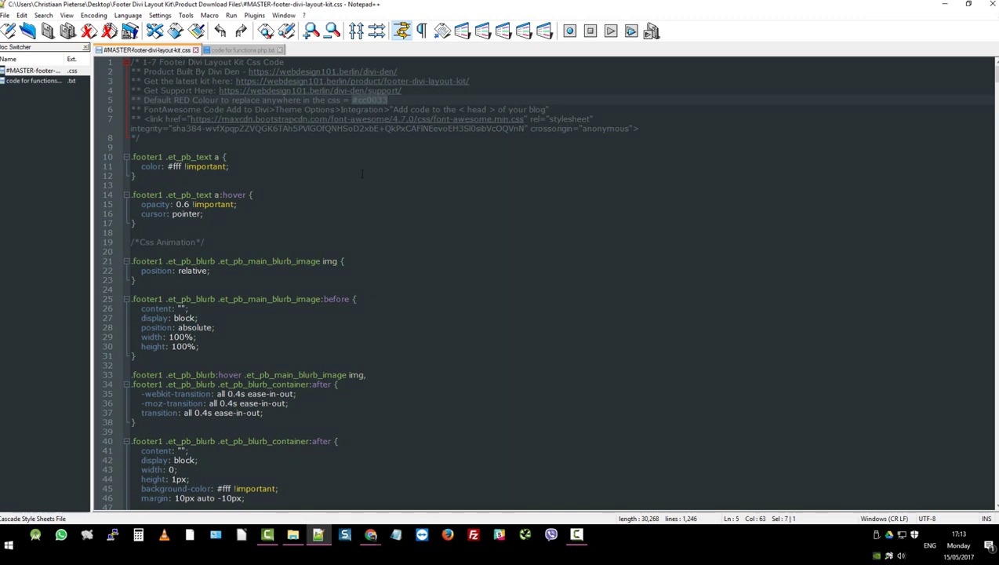
left_click(410, 100)
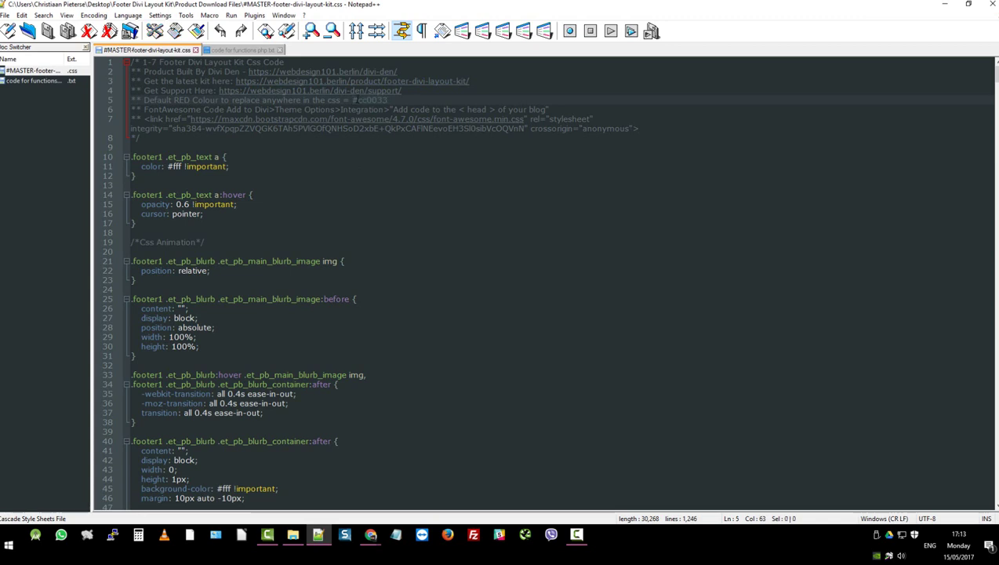
left_click_drag(351, 99, 387, 100)
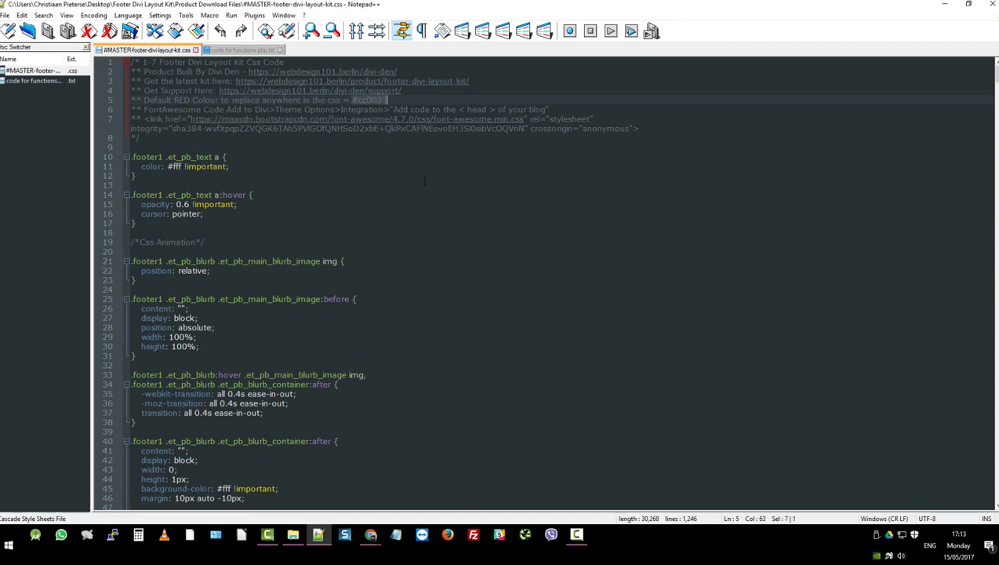
key("ctrl+f")
Step: Replace every #cc0033 in the file with purple #974df3
left_click(396, 201)
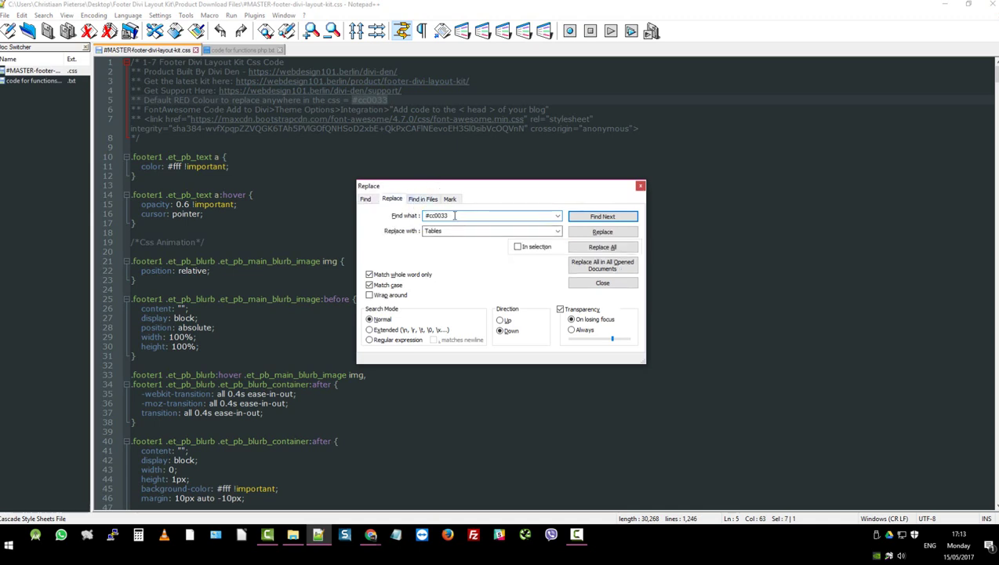
double_click(520, 232)
left_click(557, 232)
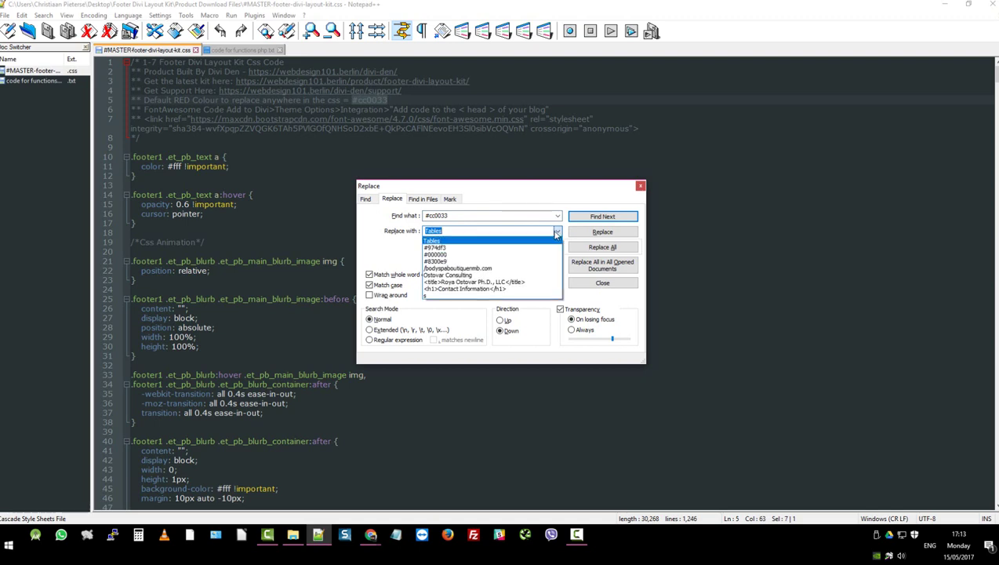
left_click(463, 249)
left_click(481, 231)
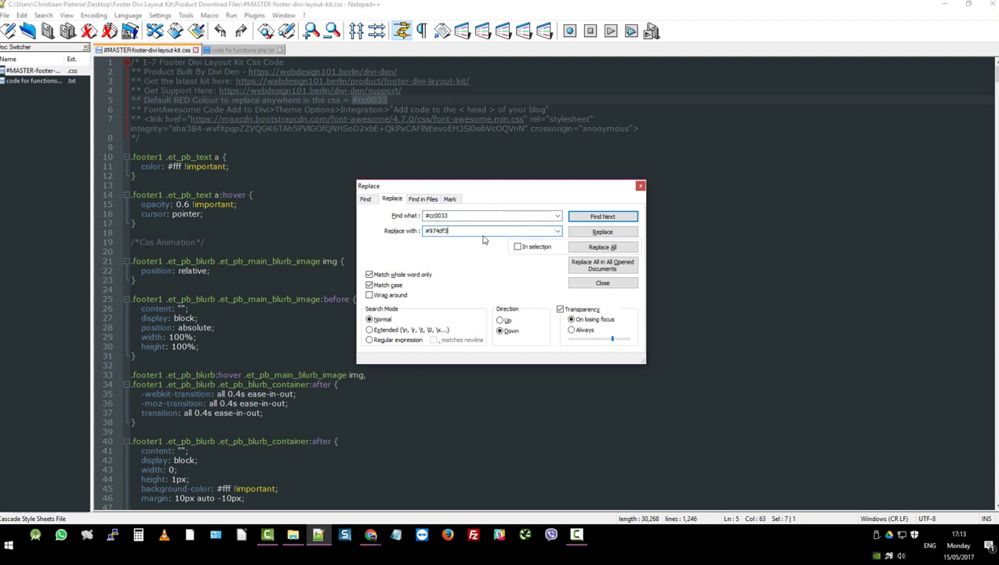
left_click(620, 221)
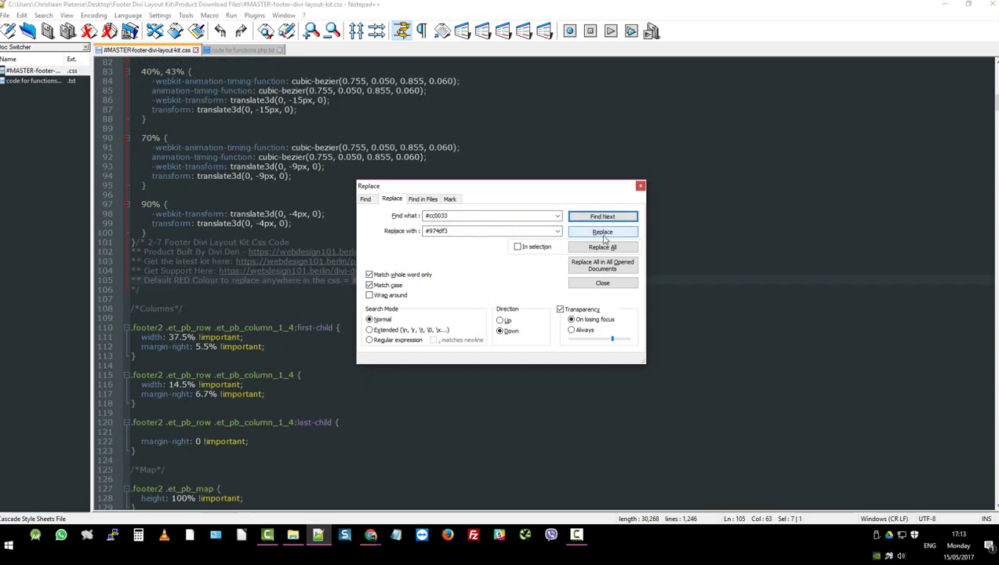
left_click(604, 233)
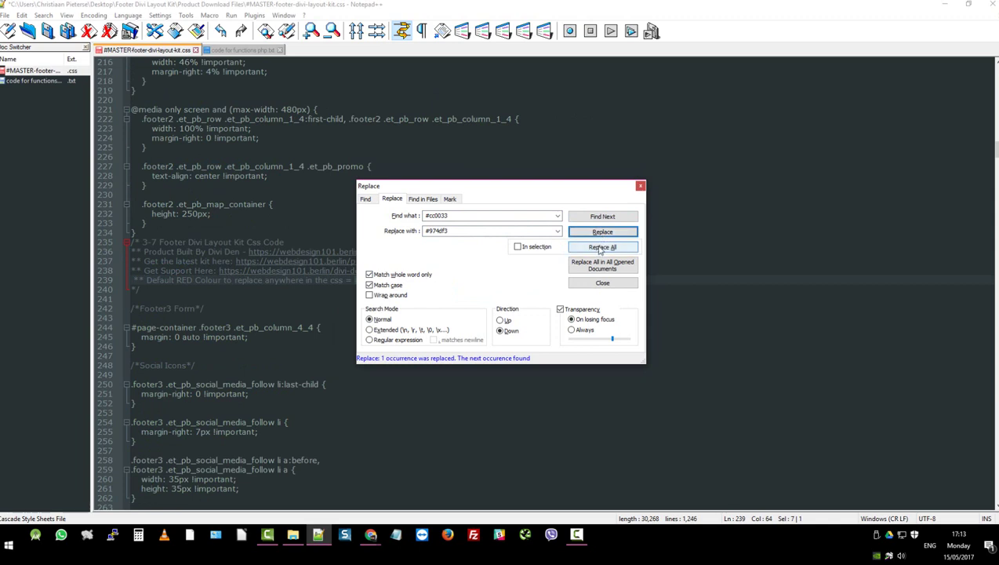
left_click(600, 248)
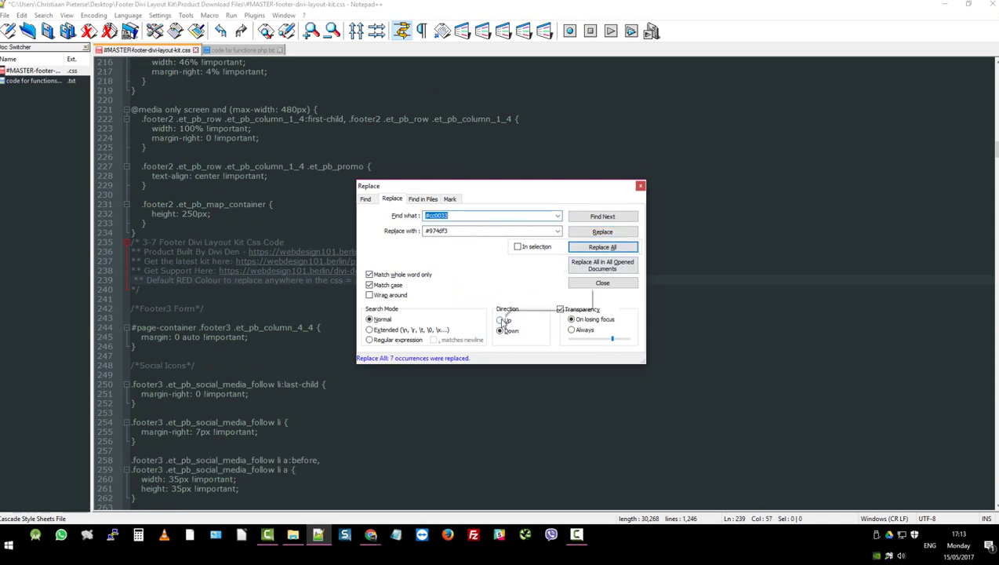
Step: Confirm no #cc0033 remains, save the recoloured CSS file and select all of it
scroll(771, 188, "down", 4)
scroll(771, 187, "down", 3)
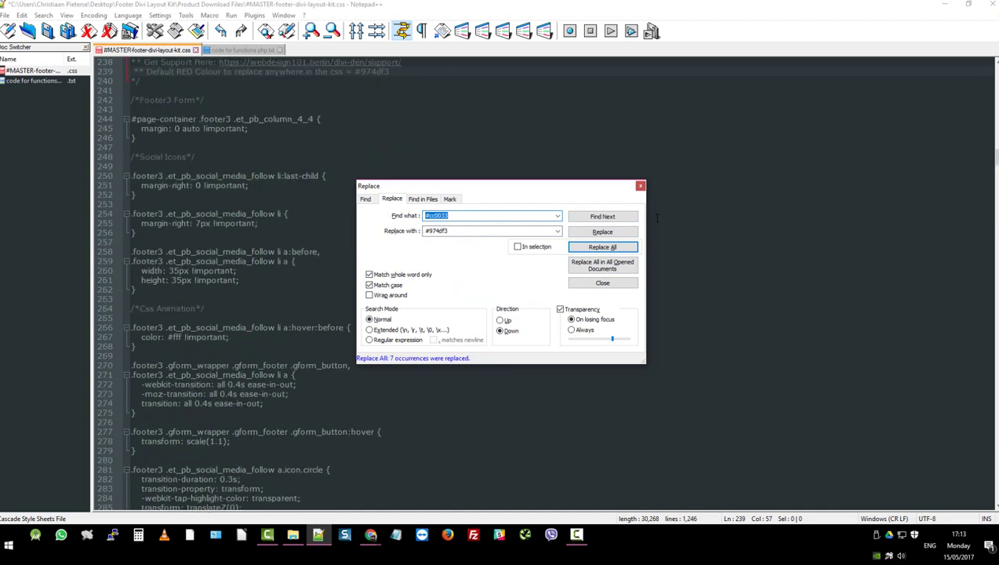
left_click(604, 250)
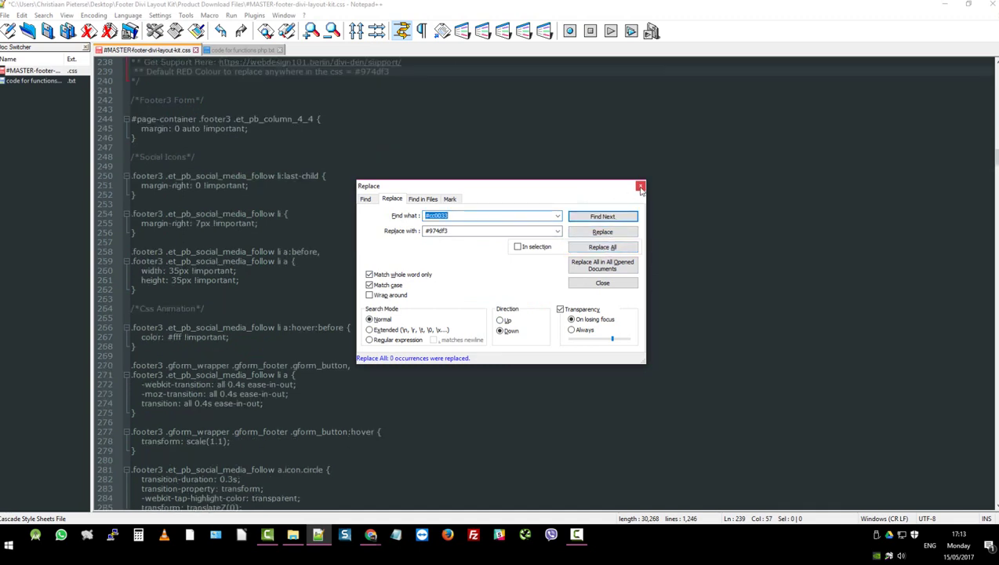
key("Escape")
key("ctrl+s")
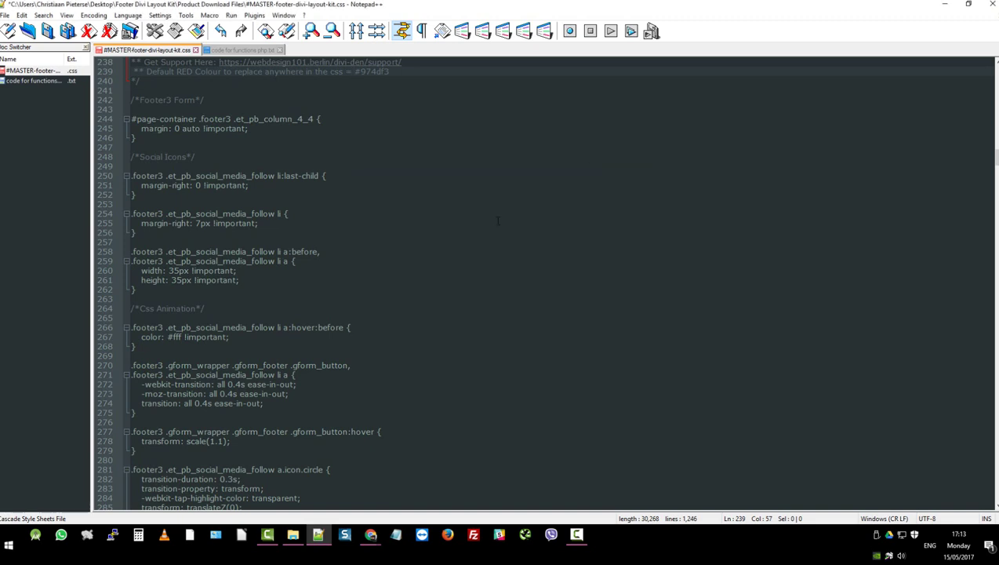
key("ctrl+a")
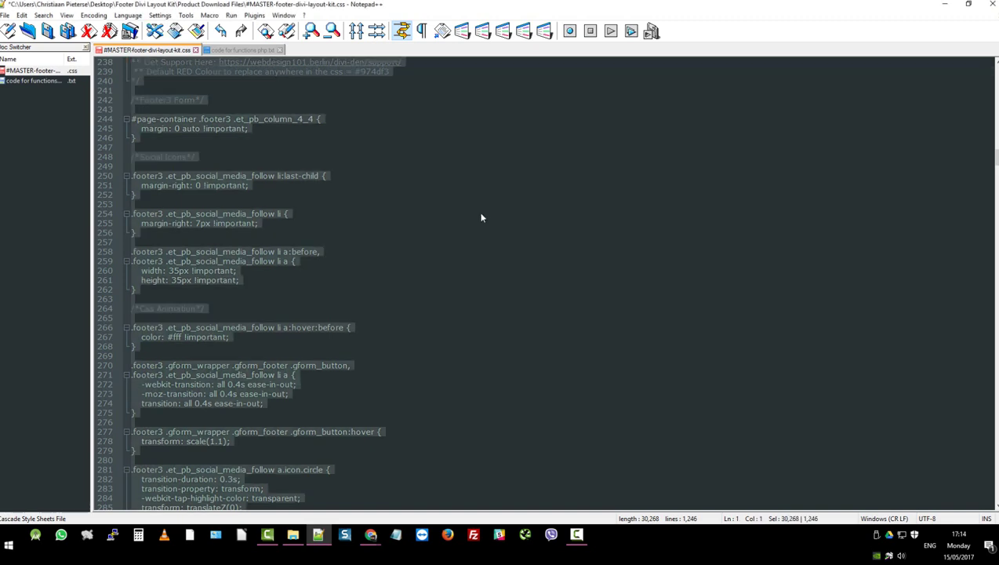
Step: Swap the Divi Theme Options Custom CSS for the copied purple-recoloured footer kit CSS
left_click(945, 5)
left_click(55, 5)
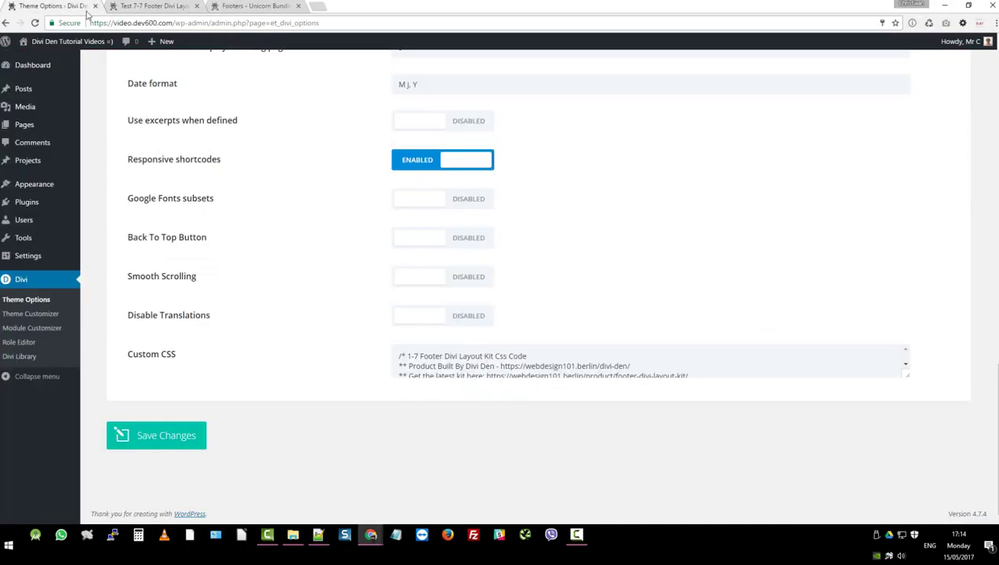
left_click(543, 361)
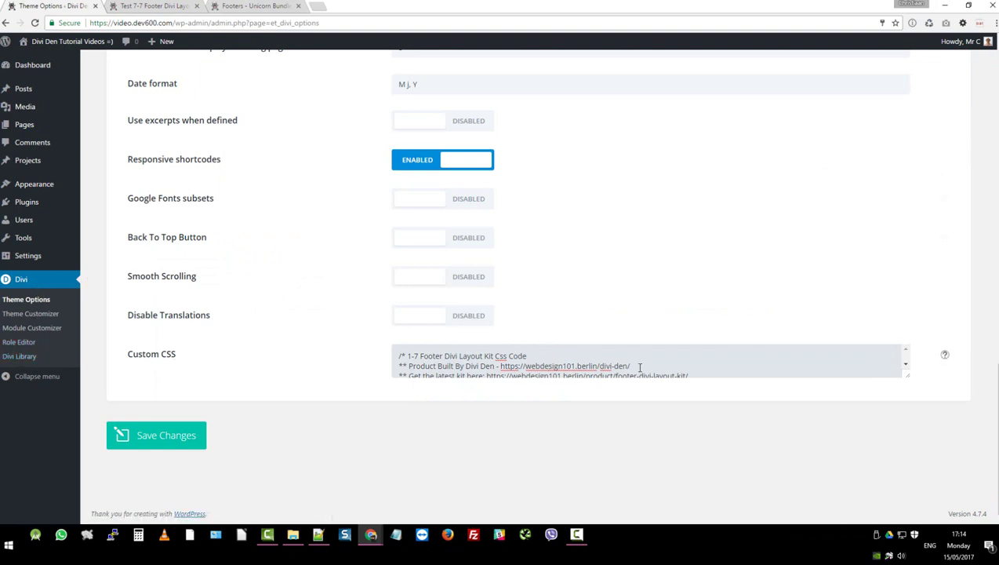
key("ctrl+a")
key("BackSpace")
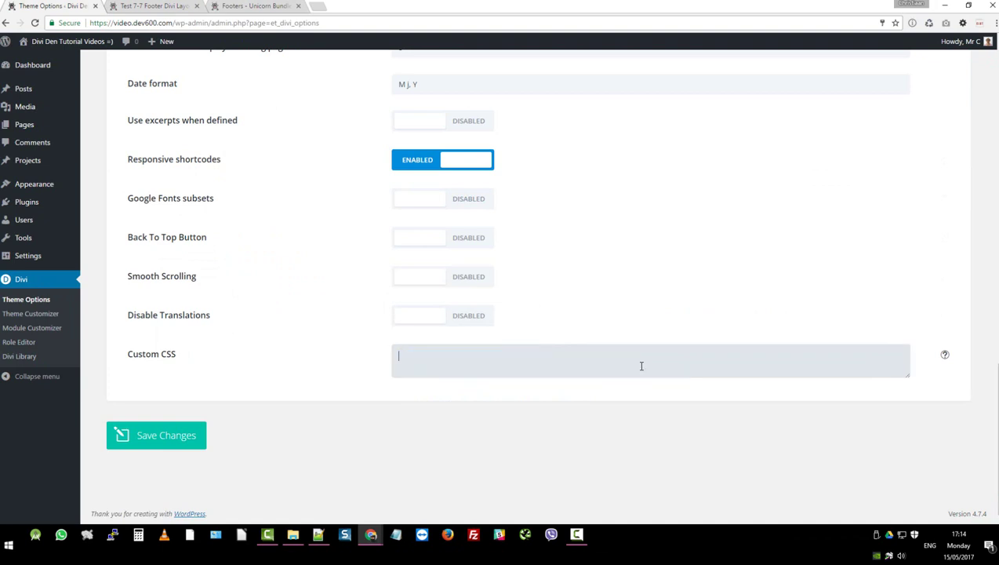
key("ctrl+v")
Step: Save the theme options and check the Test 7-7 Footer page in a full-screen window
left_click(157, 437)
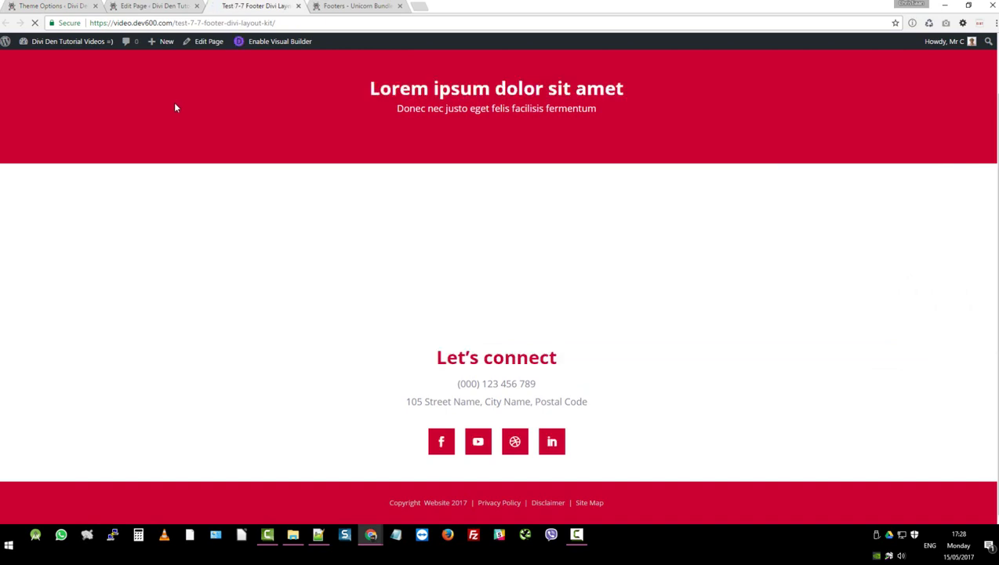
left_click(971, 7)
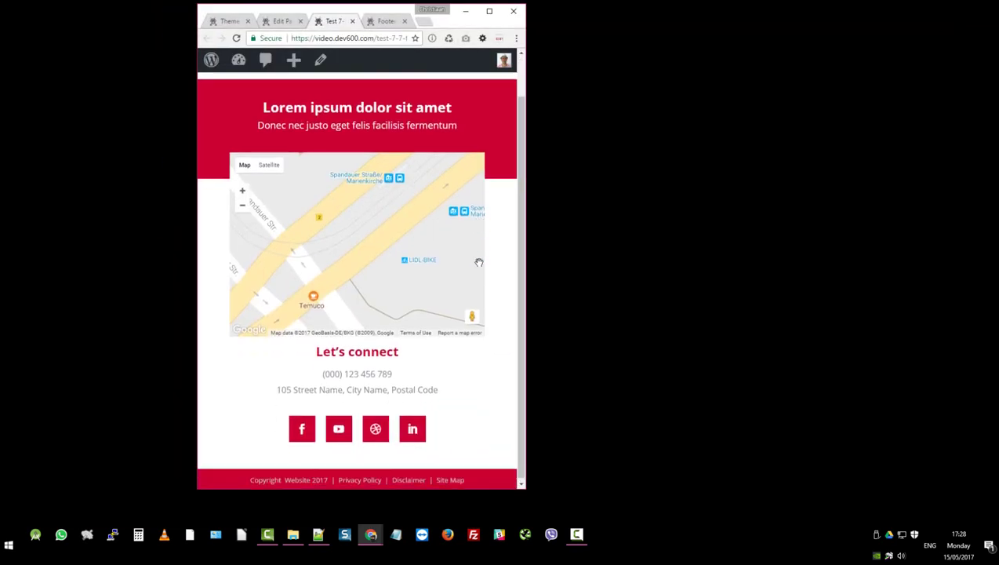
left_click(489, 13)
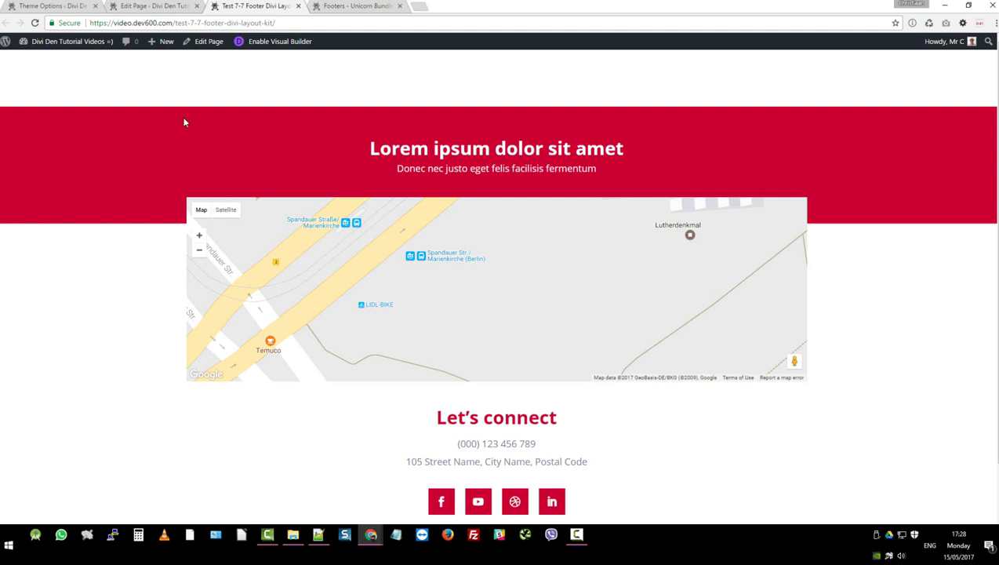
left_click(211, 44)
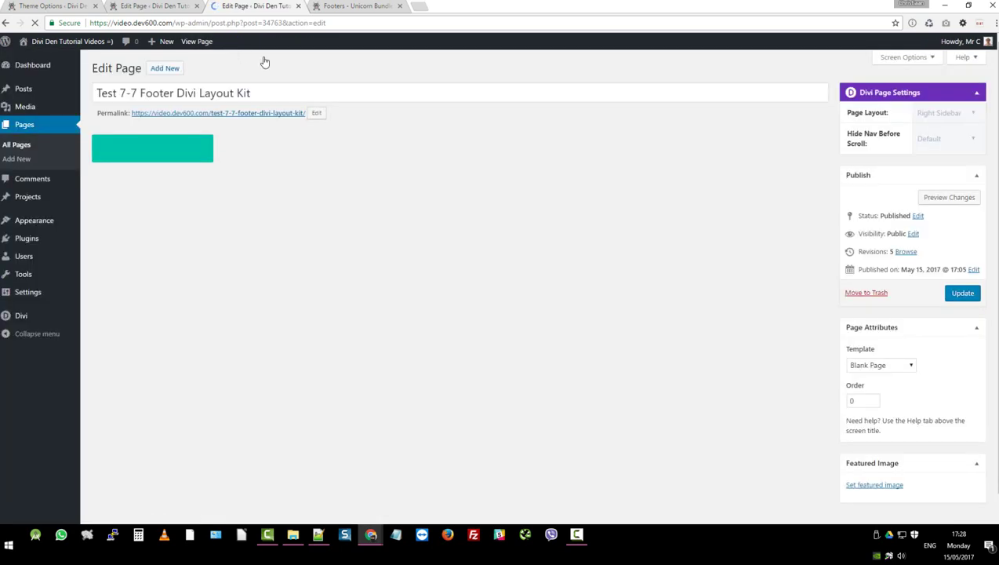
scroll(448, 196, "down", 2)
scroll(461, 160, "down", 1)
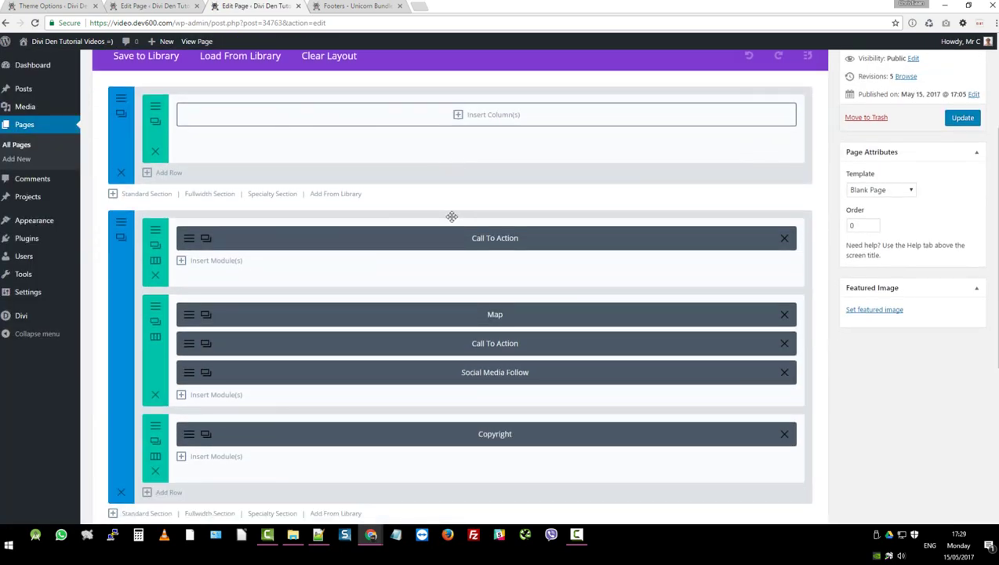
scroll(451, 216, "down", 1)
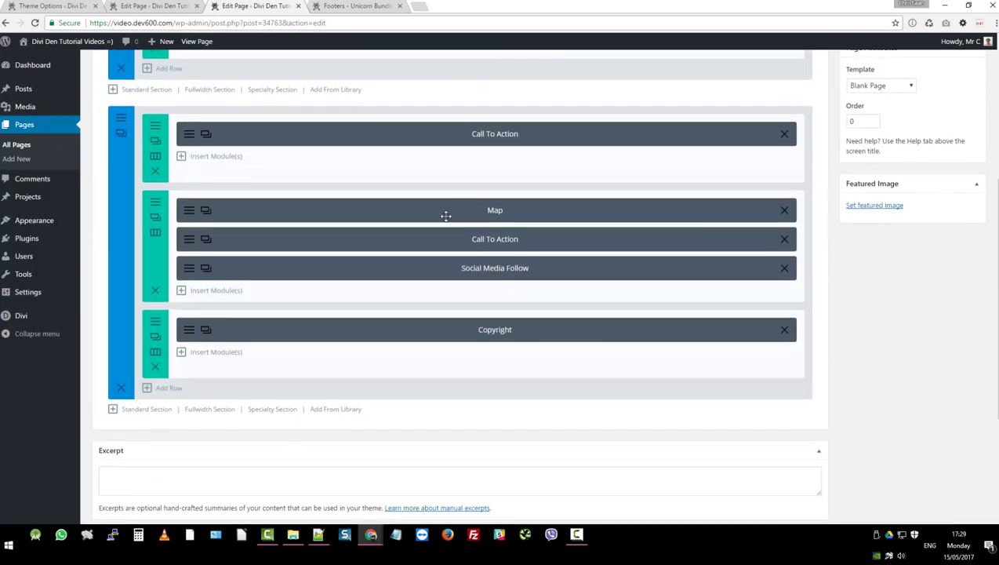
left_click(194, 135)
scroll(338, 241, "down", 10)
left_click(346, 137)
scroll(297, 231, "down", 2)
scroll(283, 233, "down", 10)
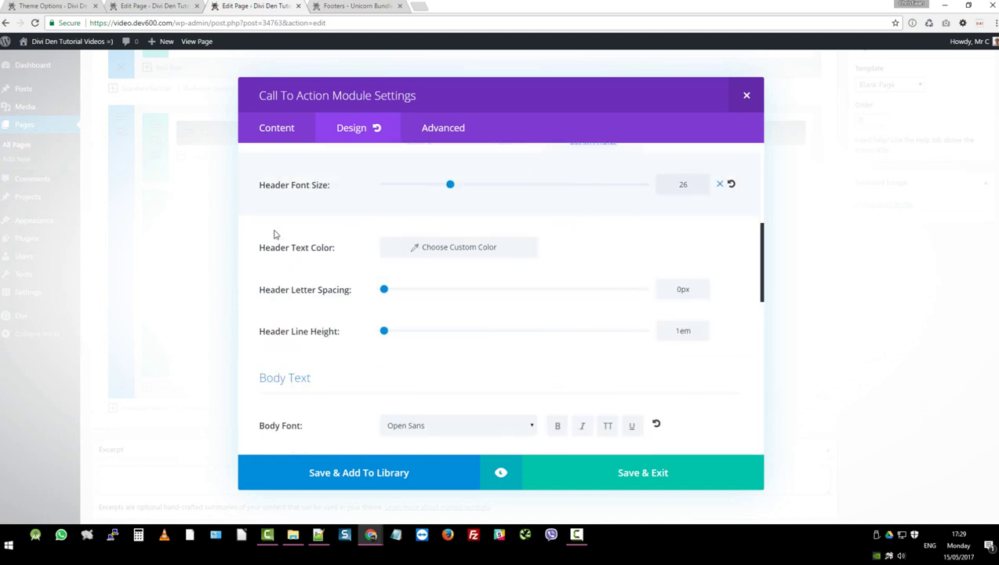
left_click(443, 127)
scroll(314, 215, "down", 5)
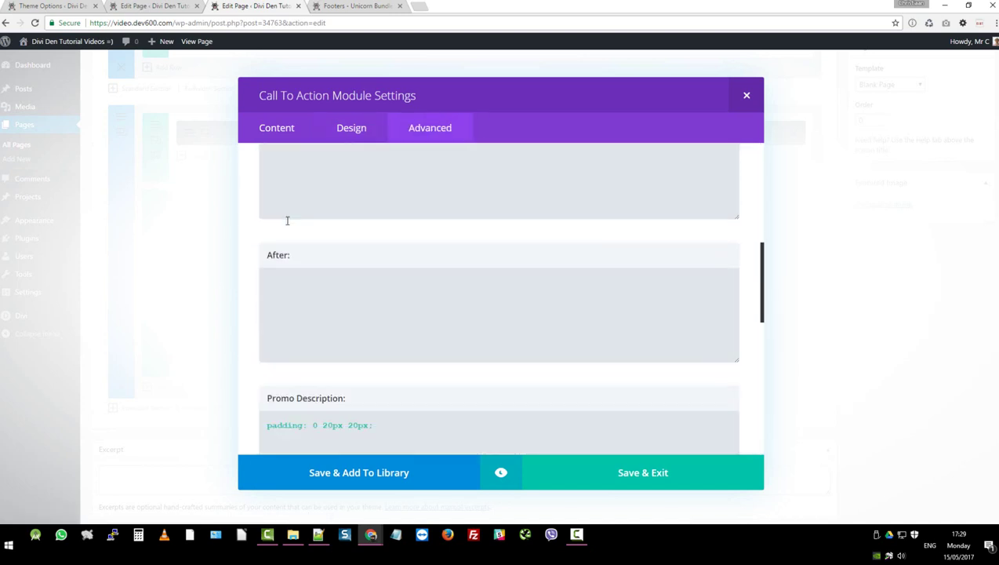
scroll(287, 224, "down", 6)
scroll(290, 224, "up", 10)
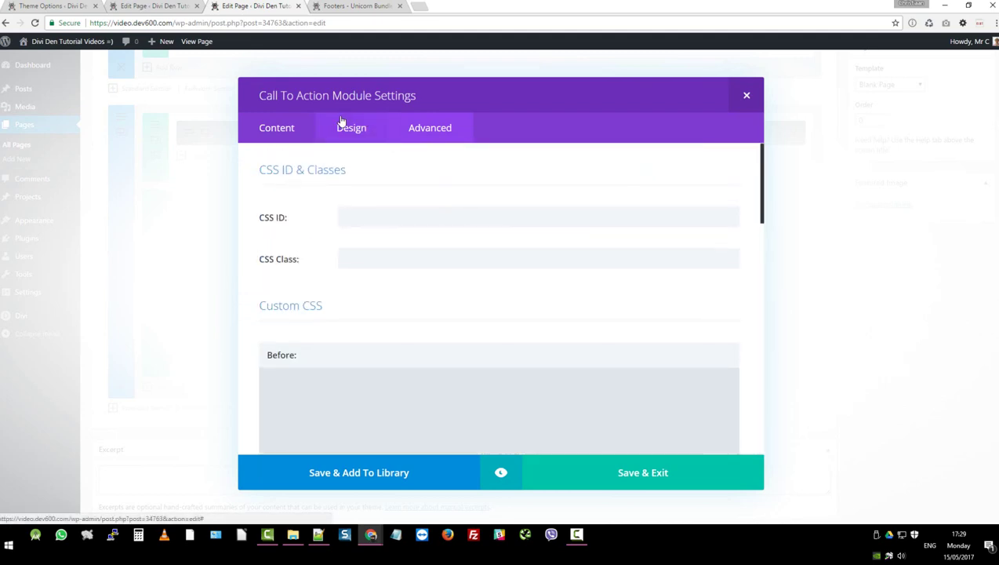
left_click(746, 95)
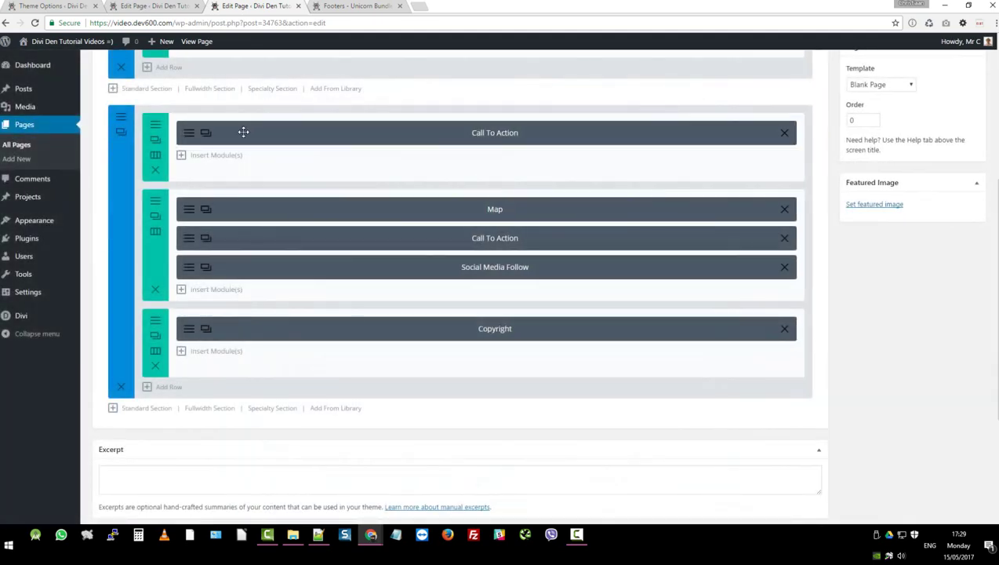
Step: Change the top row's background colour from #cc0033 to #974df3 and save it
left_click(156, 127)
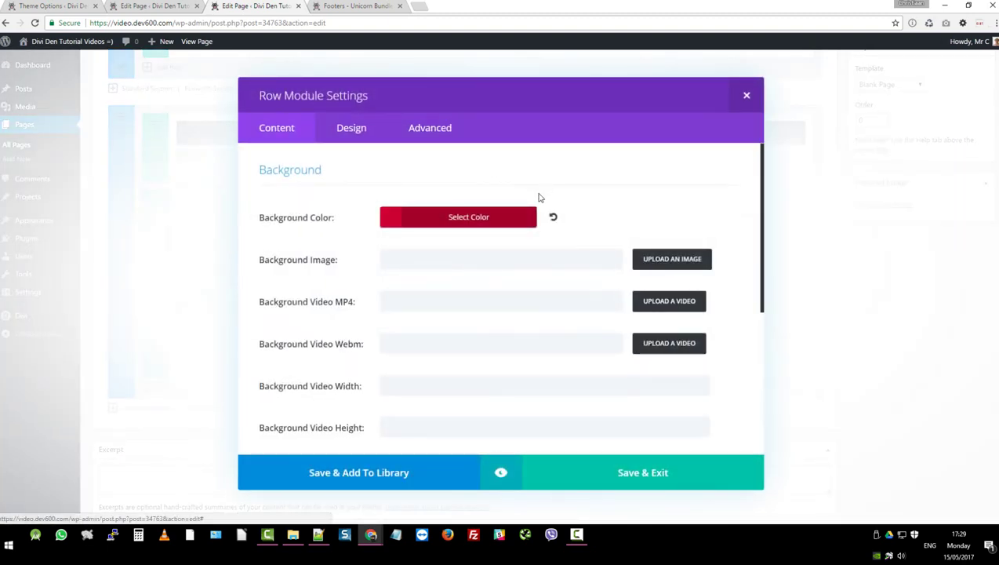
left_click(486, 220)
left_click_drag(589, 222, 520, 216)
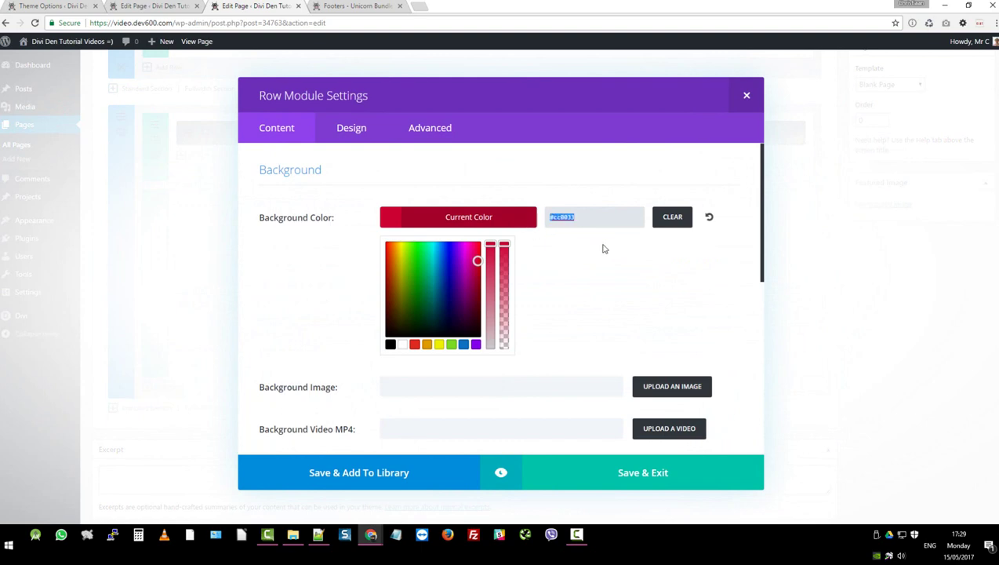
type("#974df3")
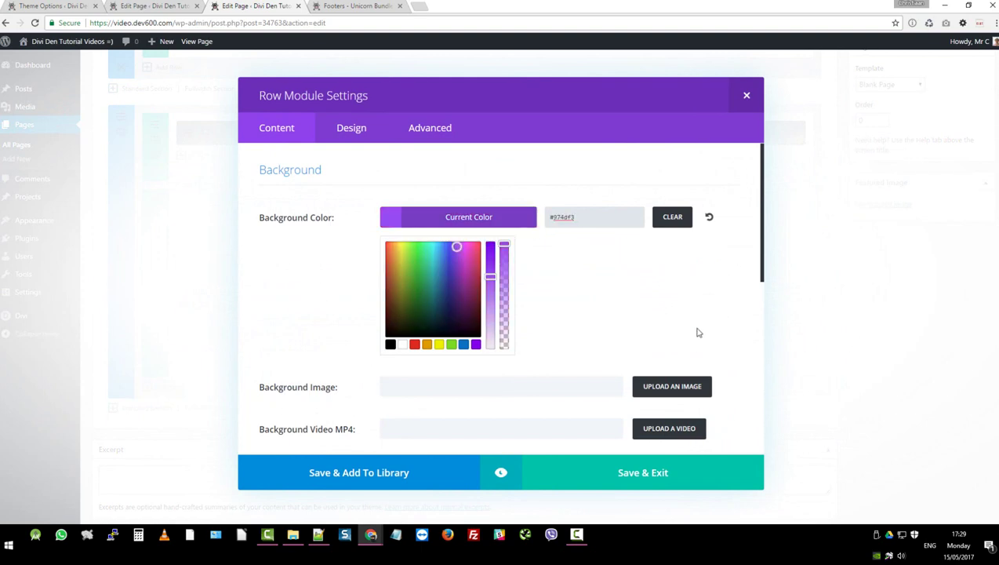
left_click(640, 475)
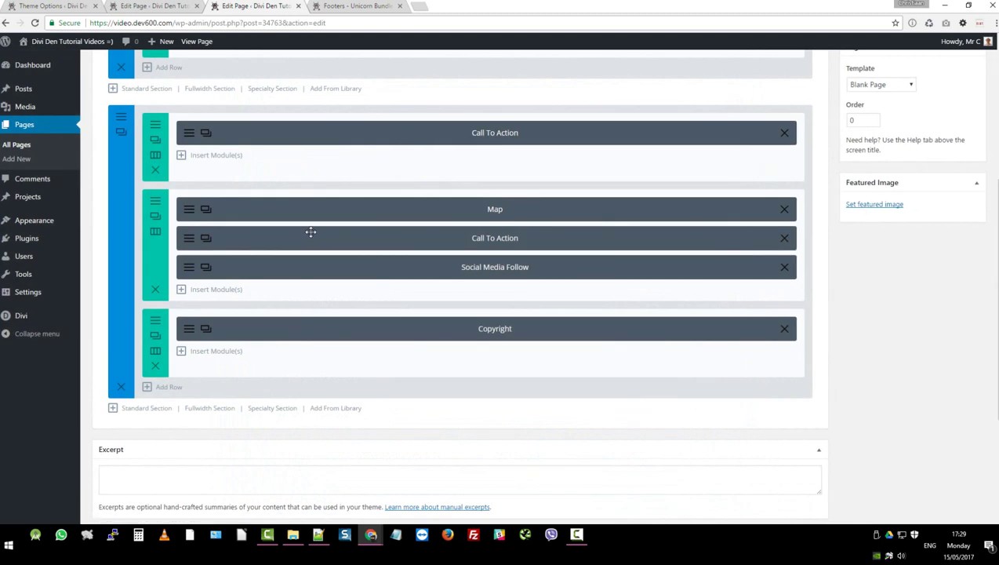
Step: Set the second Call To Action's header text colour to #974df3 and save the module
left_click(217, 235)
scroll(317, 185, "down", 3)
scroll(317, 185, "down", 5)
left_click(351, 127)
scroll(314, 188, "down", 5)
scroll(477, 280, "up", 1)
left_click(474, 284)
left_click_drag(574, 281, 538, 286)
type("#974df3")
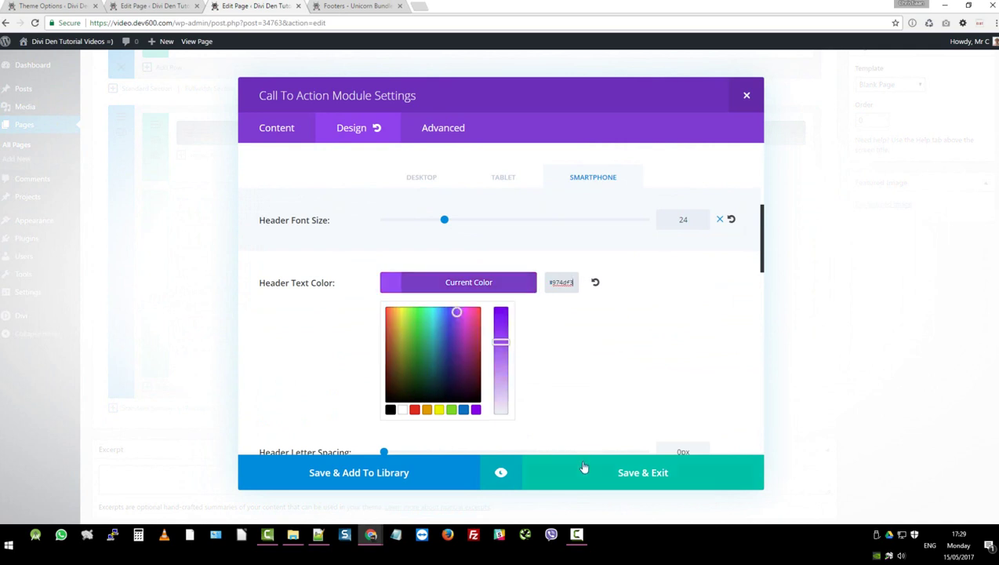
left_click(430, 128)
scroll(345, 212, "down", 1)
scroll(299, 204, "down", 10)
scroll(293, 206, "down", 5)
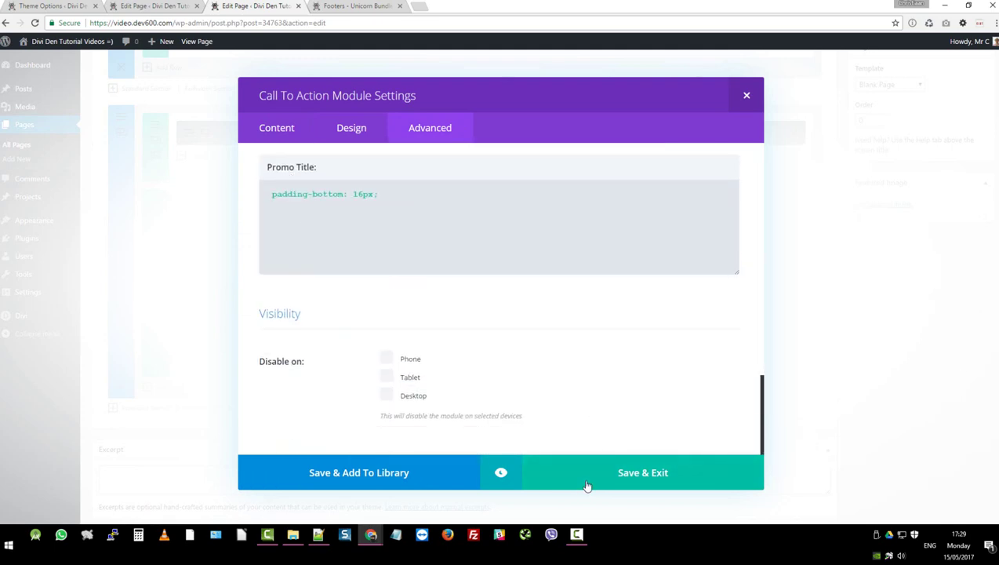
left_click(587, 486)
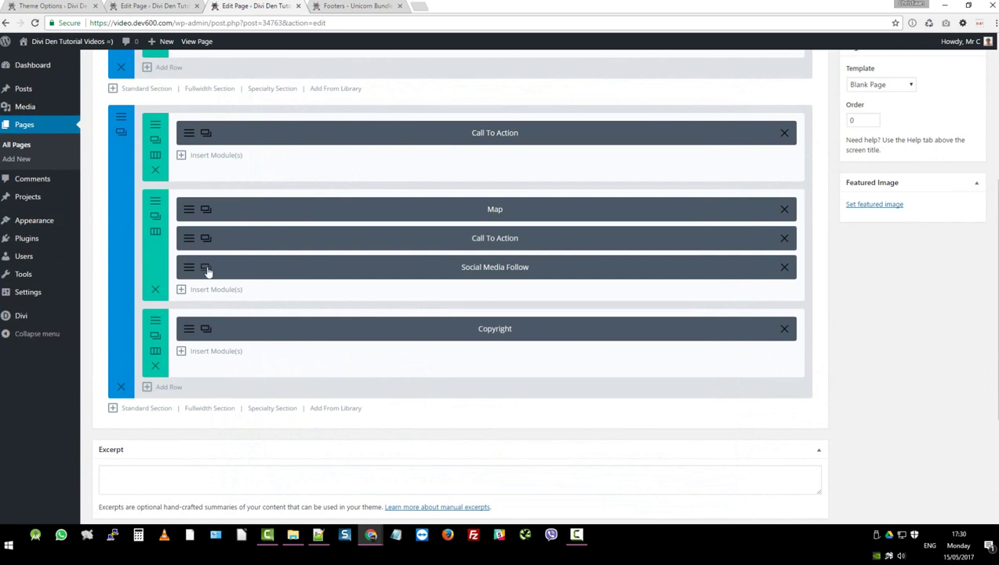
Step: Look over the Social Media Follow module's design and custom CSS settings
left_click(206, 267)
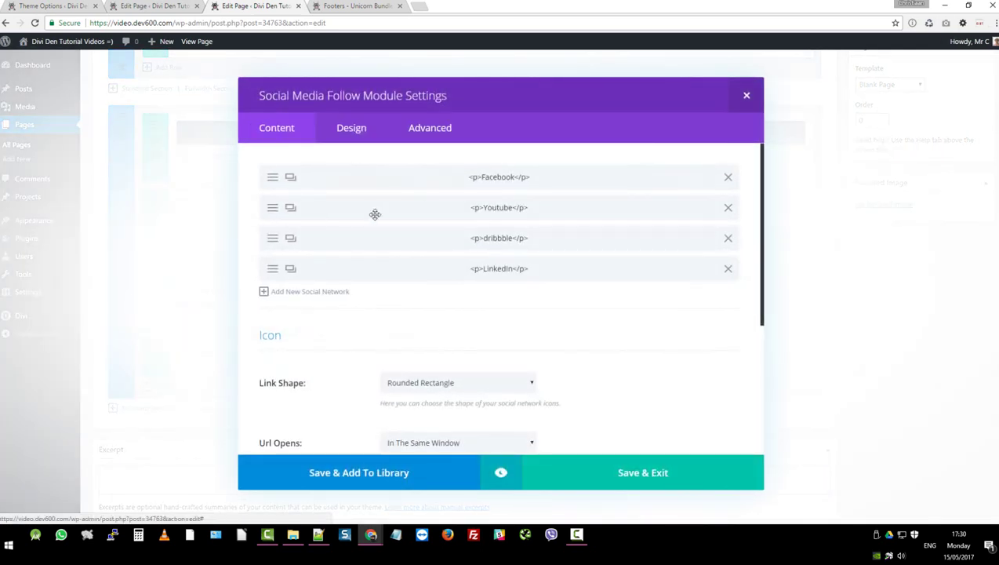
scroll(428, 263, "down", 3)
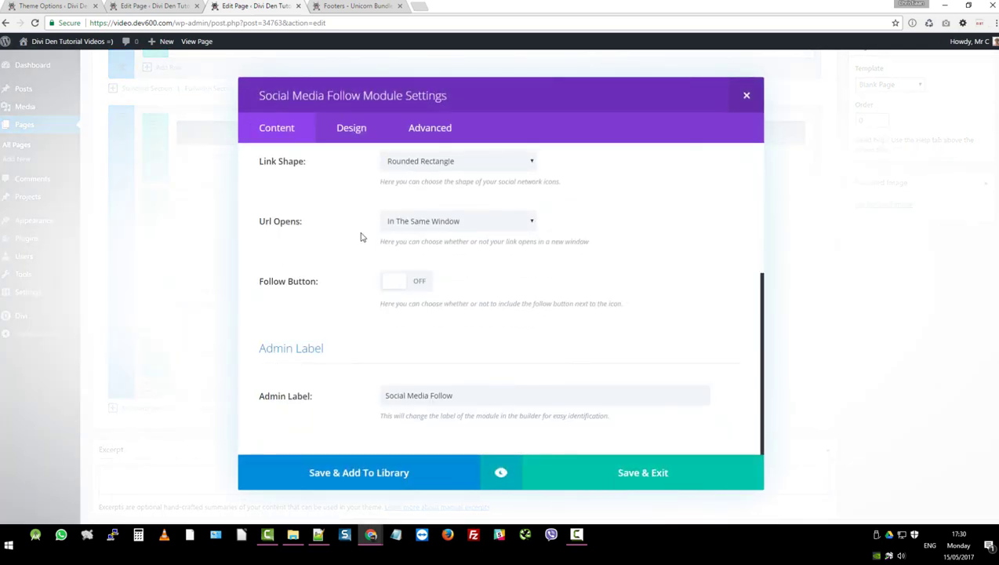
left_click(352, 128)
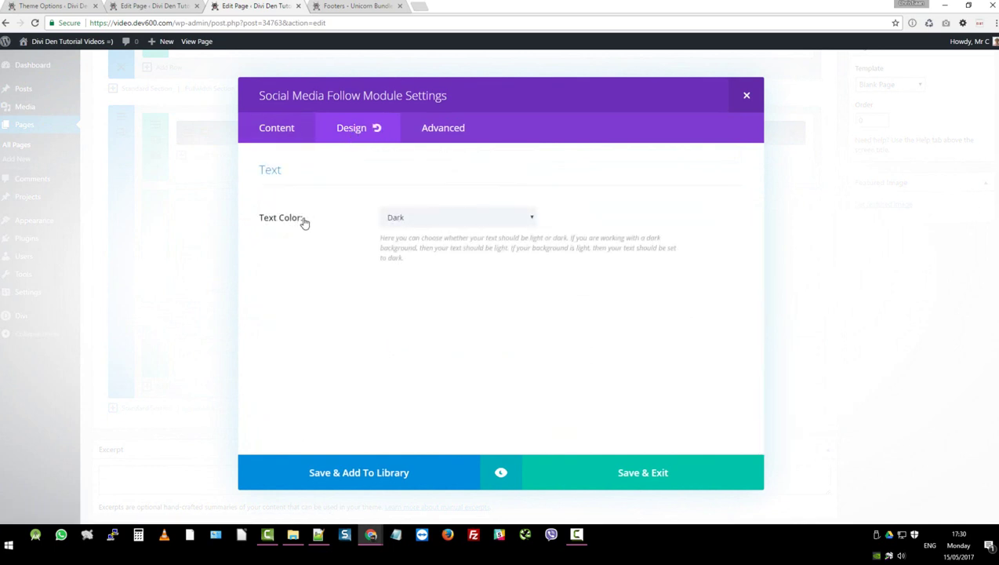
left_click(438, 132)
scroll(294, 226, "down", 5)
scroll(284, 232, "down", 5)
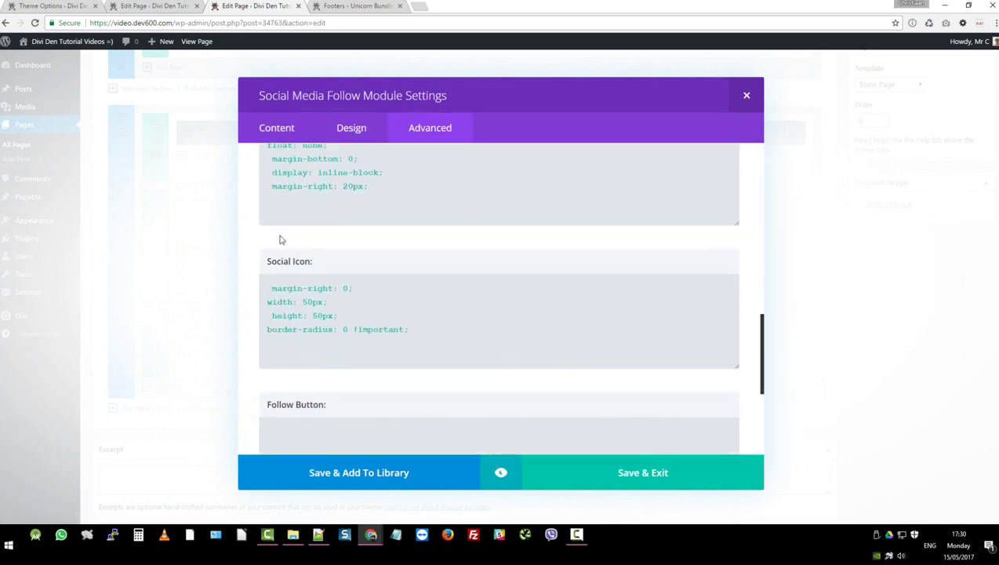
scroll(280, 239, "down", 4)
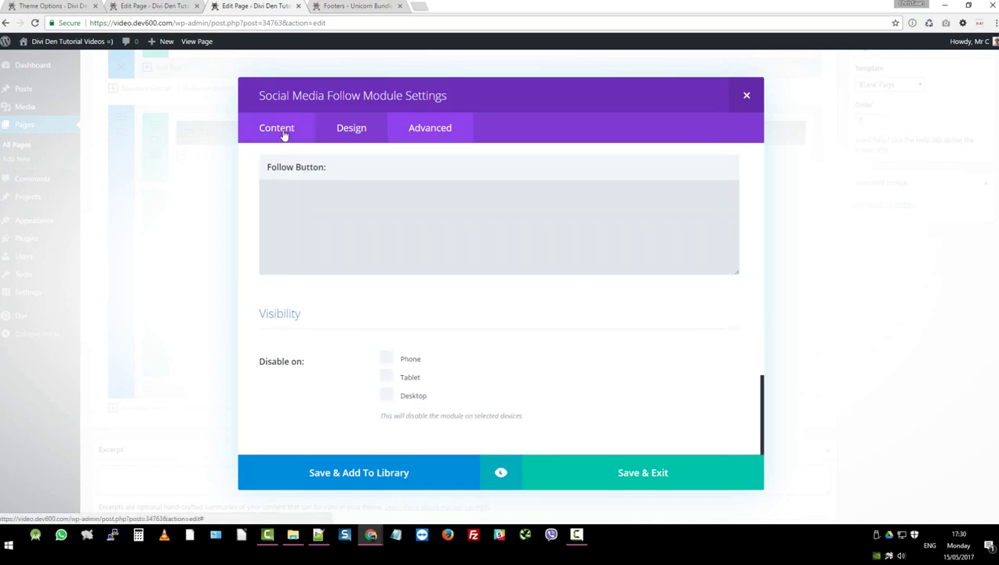
Step: Recolour the Facebook item's icon from #3b5998 to #974df3
left_click(284, 133)
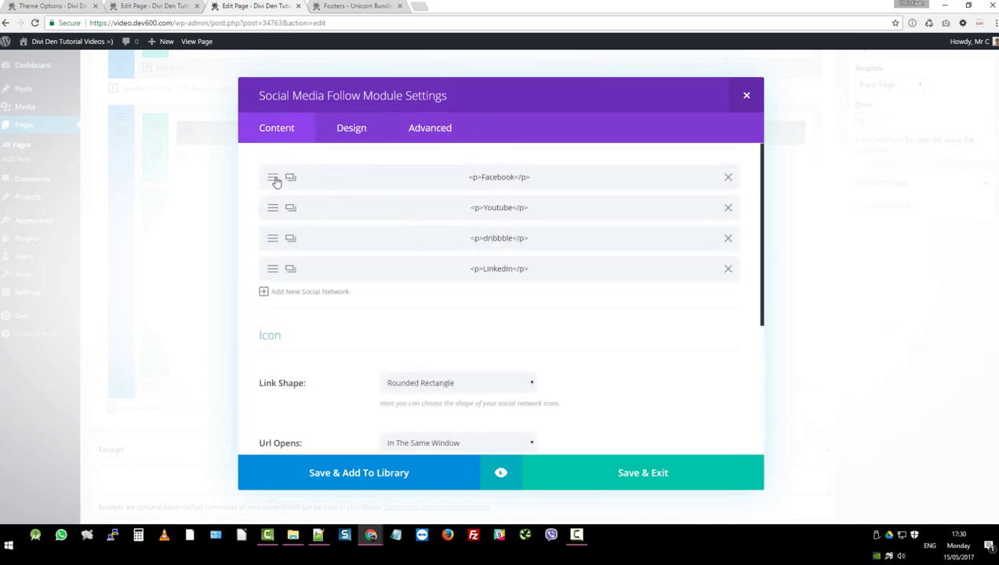
left_click(274, 179)
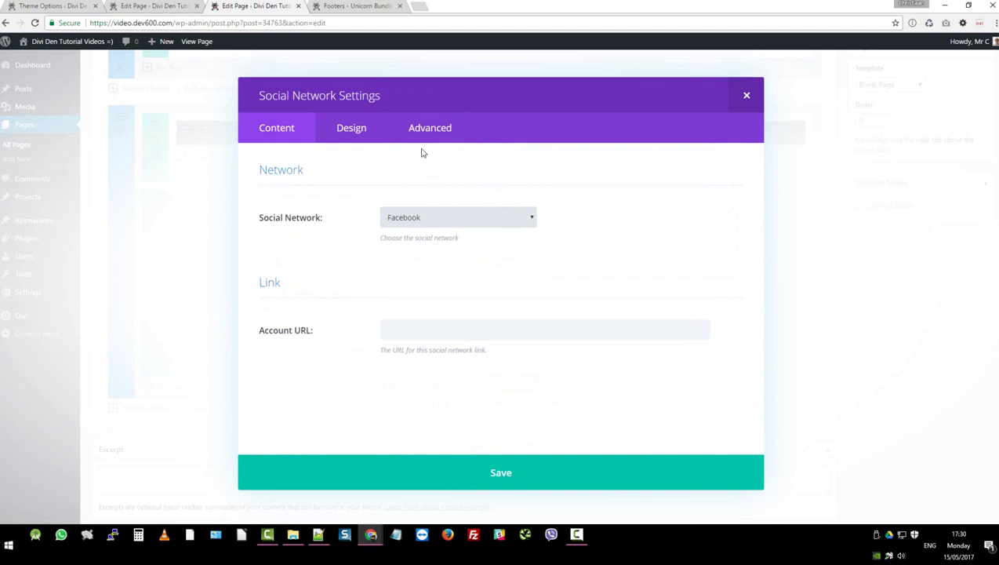
left_click(350, 128)
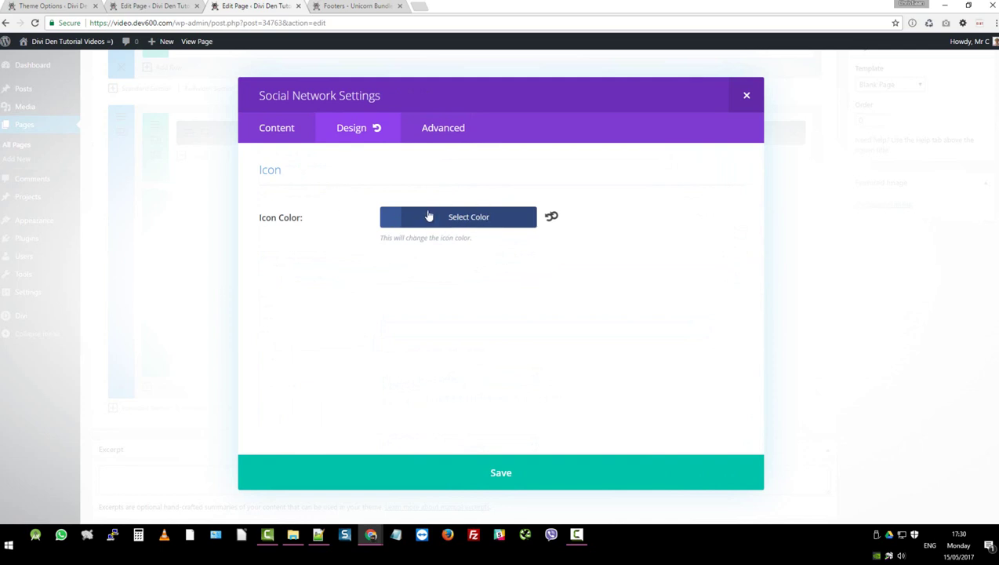
left_click(468, 220)
left_click_drag(600, 219, 542, 221)
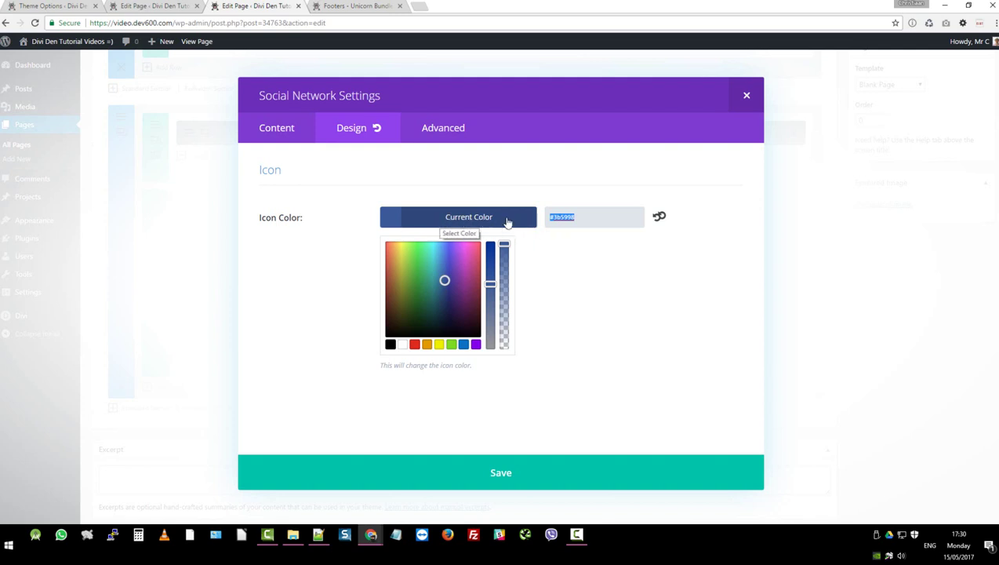
left_click(617, 217)
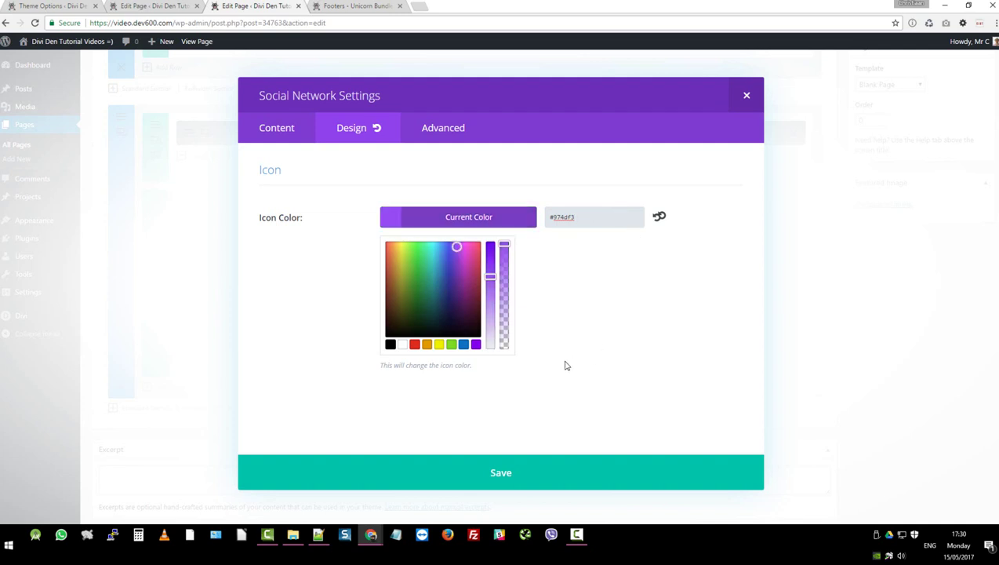
Step: Save the Facebook colour and make the Youtube icon colour #974df3
left_click(512, 473)
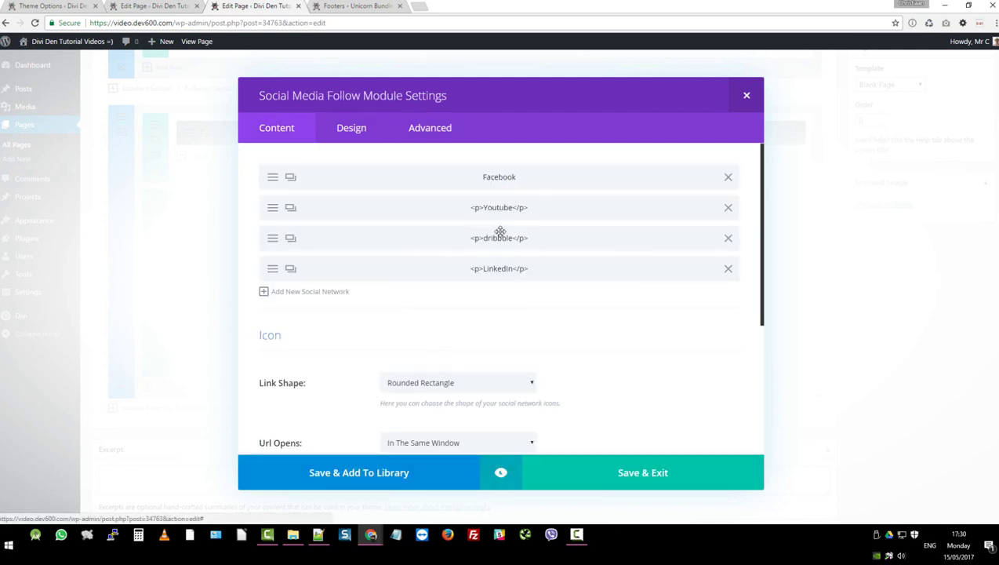
left_click(290, 208)
left_click(346, 129)
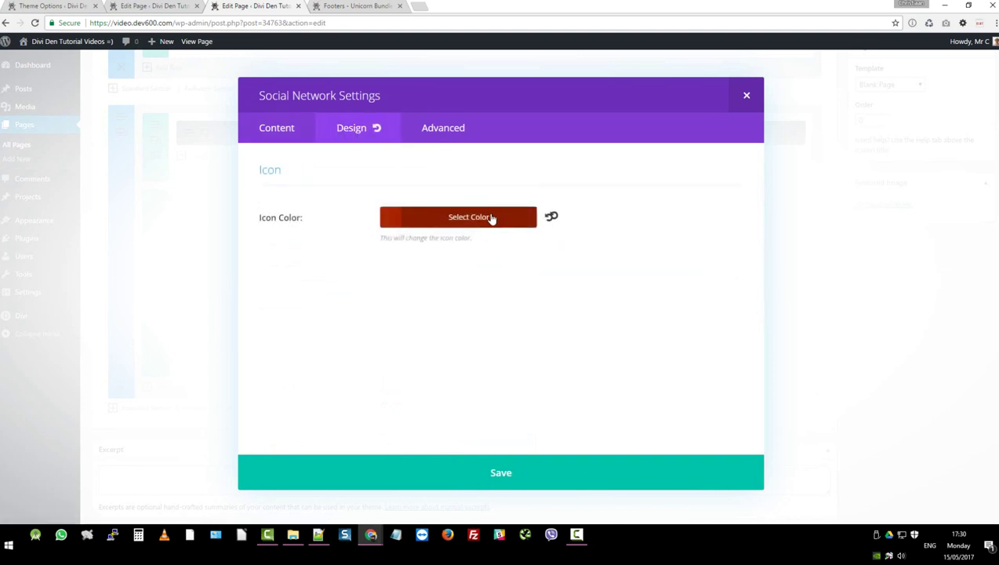
left_click(495, 218)
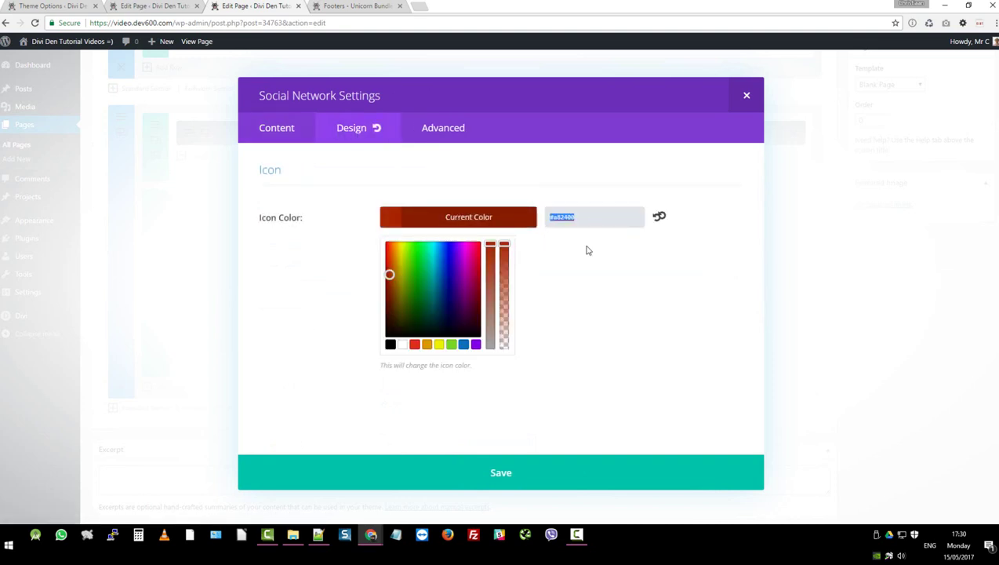
key("ctrl+v")
left_click(549, 474)
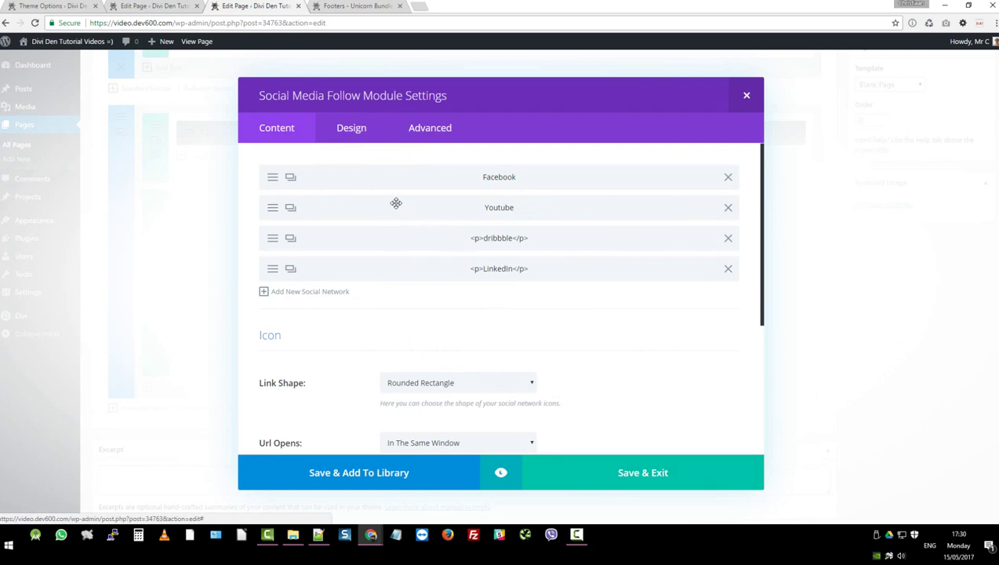
Step: Set the dribbble and LinkedIn icon colours to purple #974df3, saving each
left_click(315, 240)
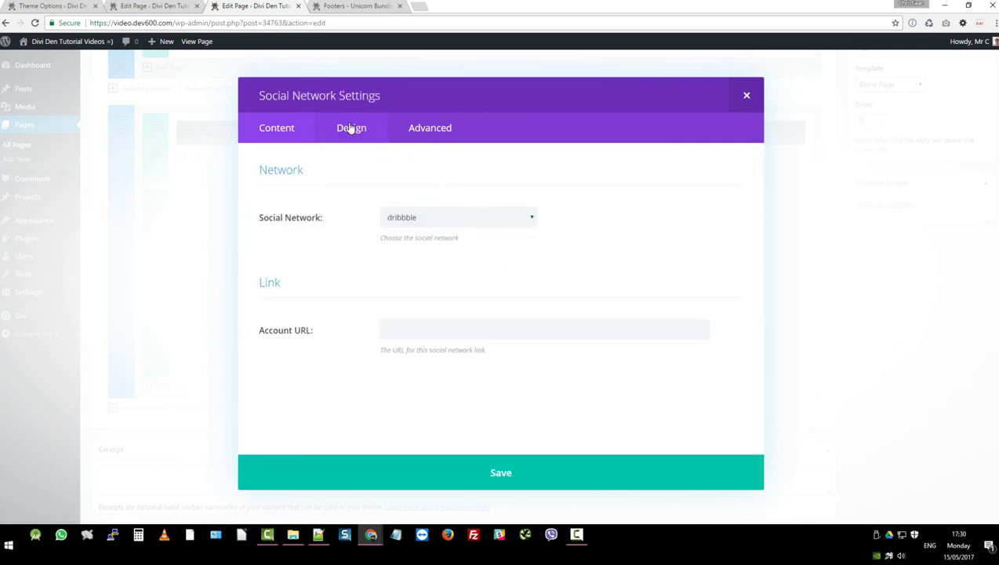
left_click(354, 130)
left_click(485, 219)
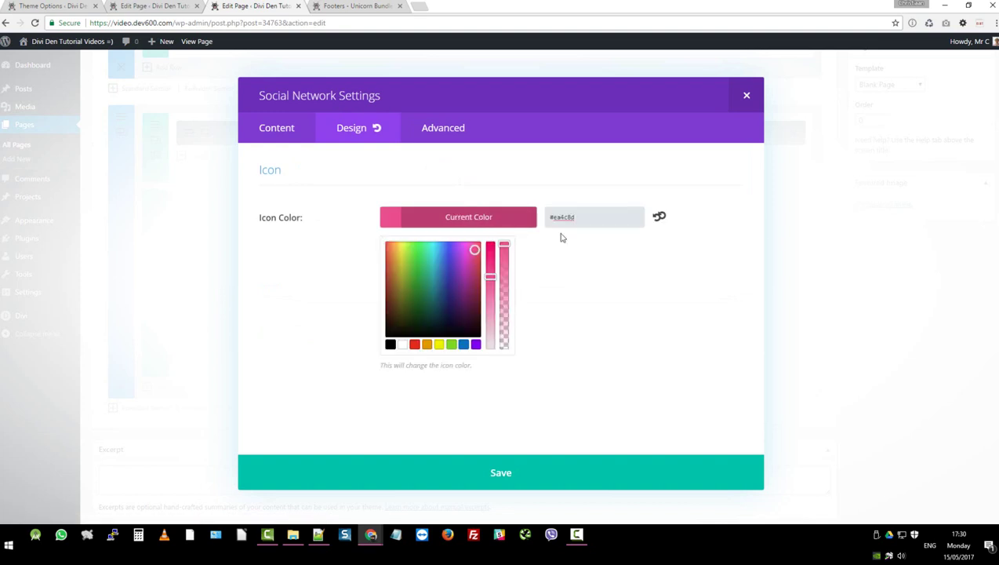
left_click_drag(581, 220, 533, 219)
type("#974df3")
left_click(517, 469)
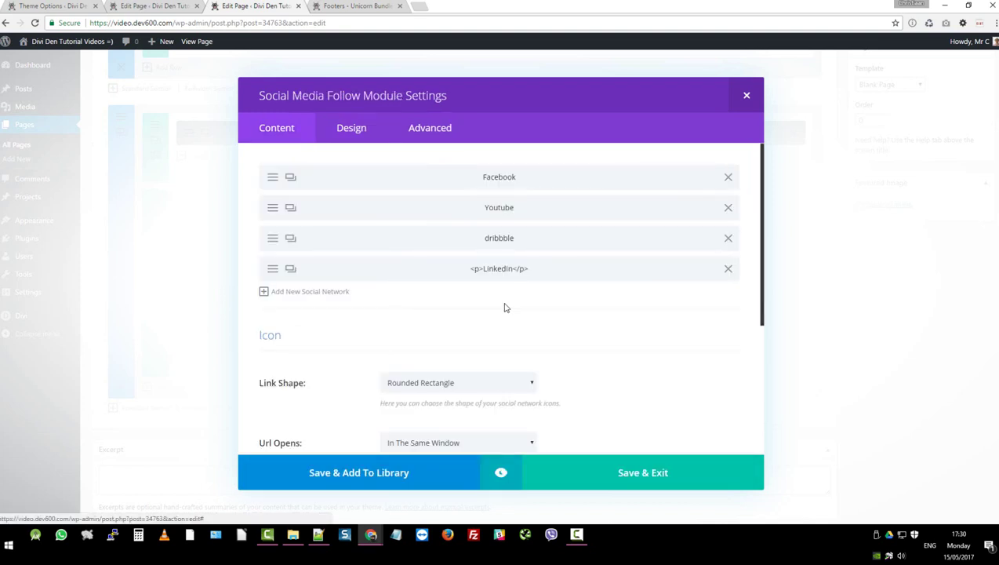
left_click(274, 274)
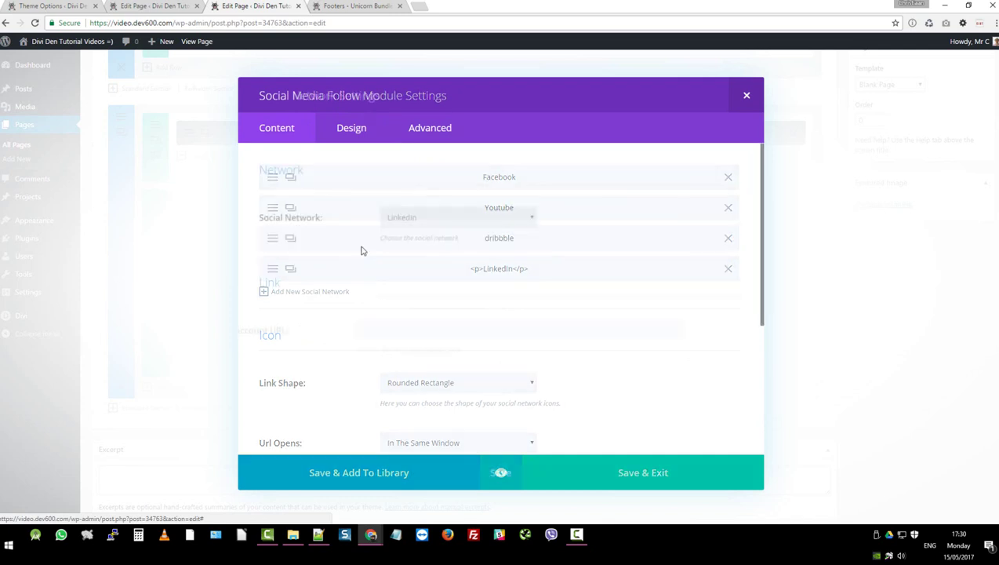
left_click(367, 135)
left_click(532, 224)
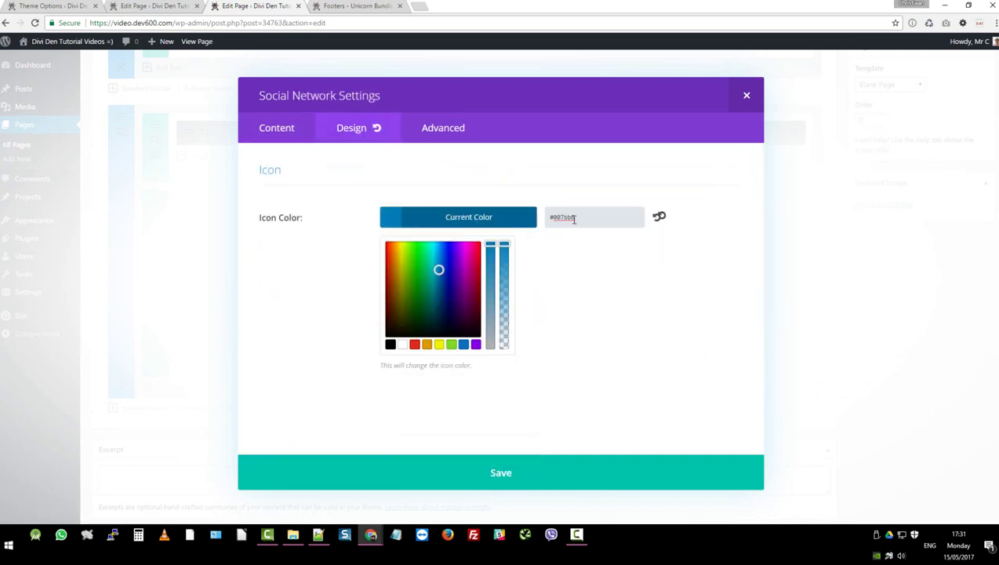
key("ctrl+a")
type("#974df3")
left_click(534, 479)
Step: Review the module's design and advanced options, then save and close the Social Media Follow module
scroll(572, 334, "down", 3)
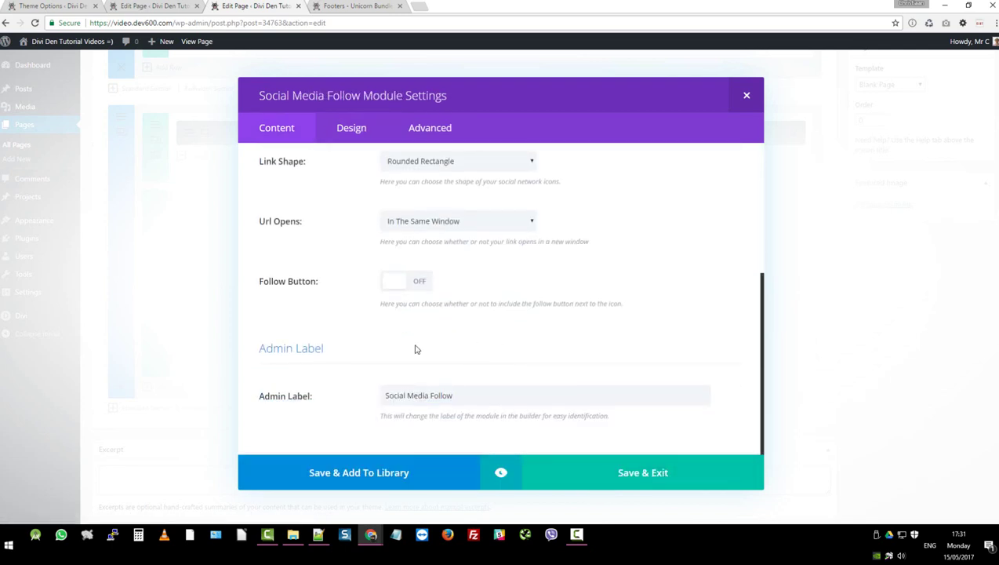
scroll(375, 205, "up", 2)
left_click(349, 129)
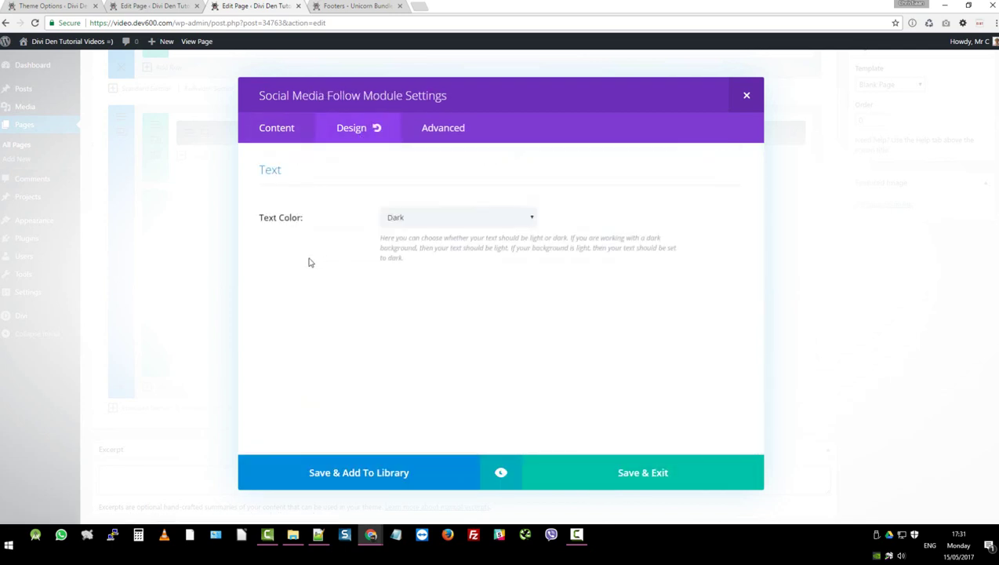
left_click(444, 127)
scroll(322, 261, "down", 5)
scroll(270, 331, "down", 6)
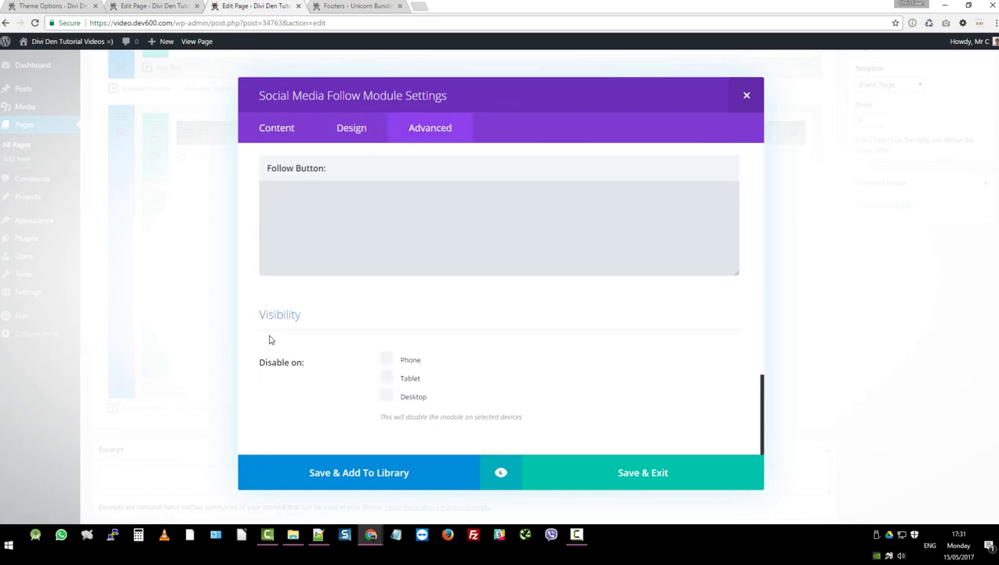
scroll(270, 333, "up", 4)
left_click(606, 487)
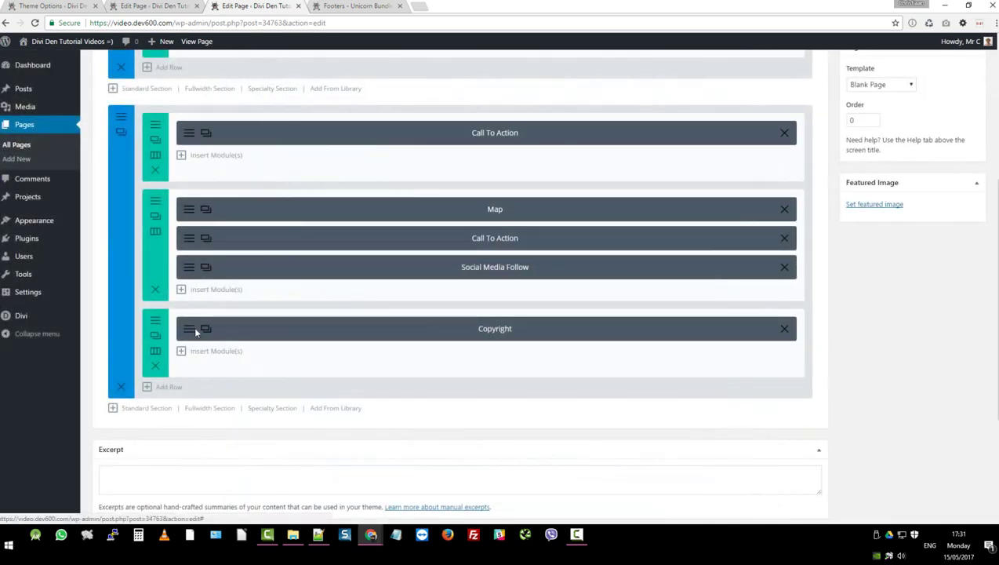
Step: Inspect the Copyright text module's design and advanced options without changes
left_click(198, 331)
scroll(424, 263, "down", 3)
scroll(339, 301, "down", 2)
left_click(348, 135)
scroll(397, 257, "down", 6)
scroll(302, 259, "down", 3)
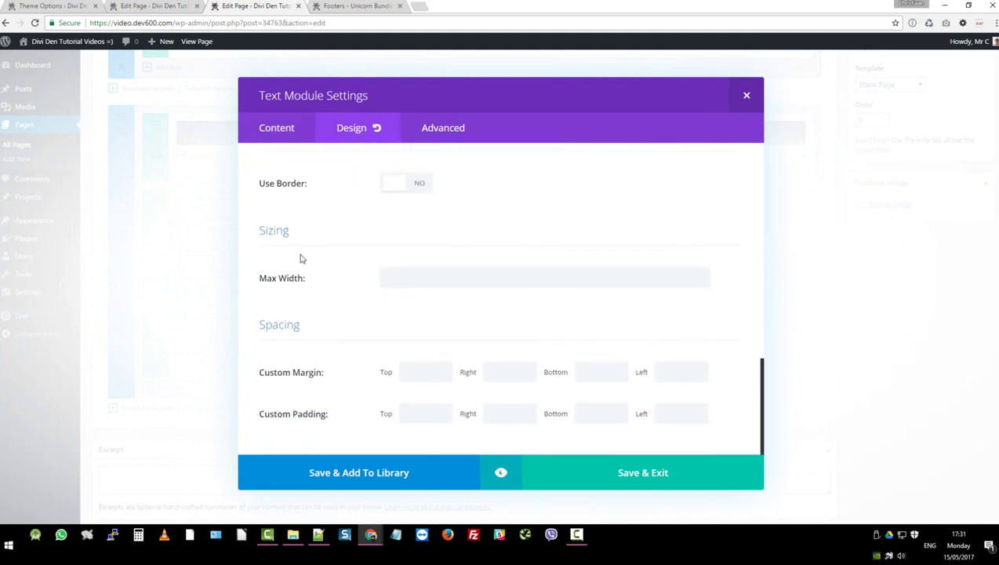
left_click(433, 127)
scroll(268, 281, "down", 3)
scroll(268, 281, "down", 2)
scroll(265, 284, "up", 6)
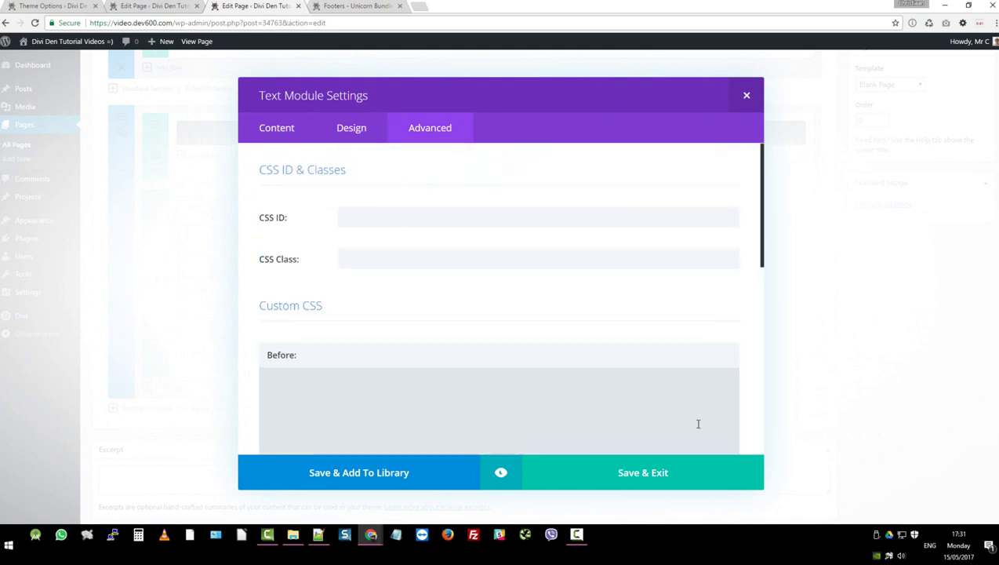
left_click(628, 472)
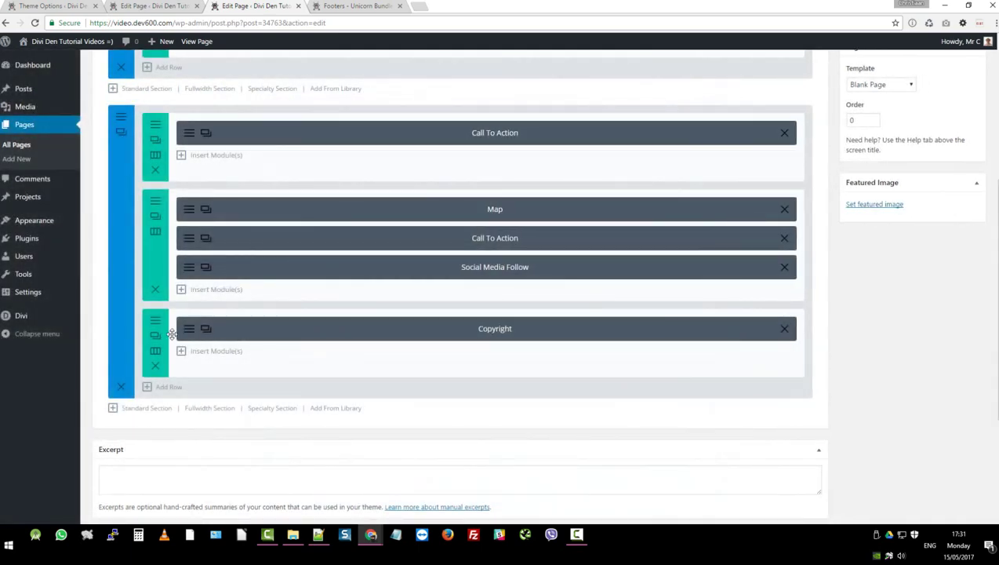
Step: Change the copyright row's background from #cc0033 to #974df3 and save the row
left_click(157, 333)
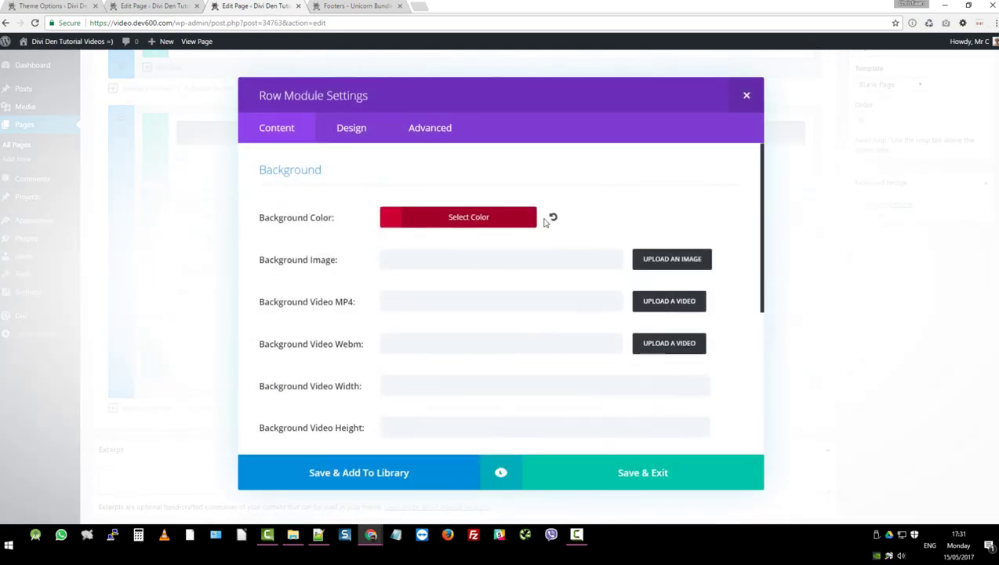
left_click(514, 223)
left_click_drag(612, 222, 546, 218)
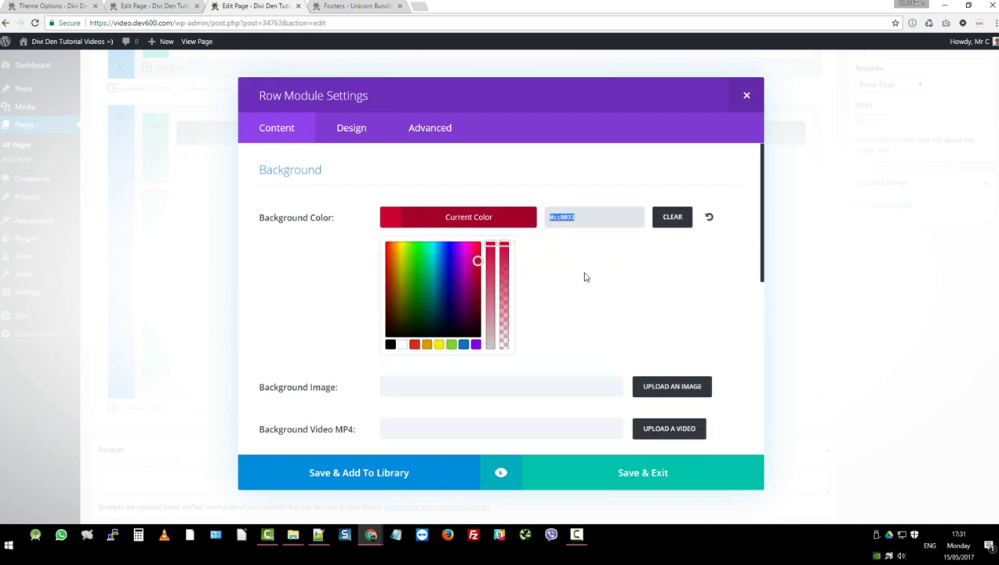
type("#974df3")
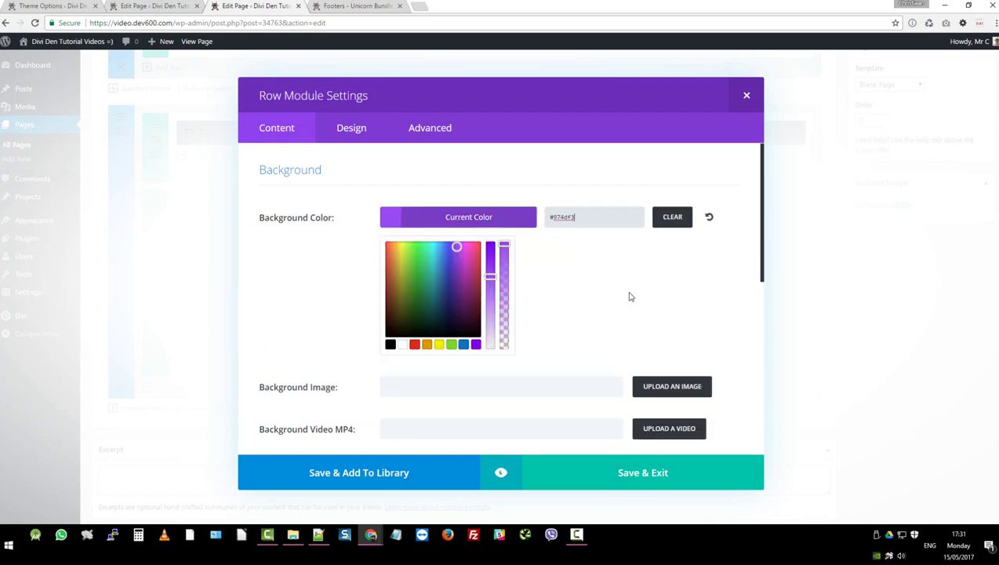
scroll(630, 297, "down", 10)
left_click(353, 128)
scroll(314, 206, "down", 5)
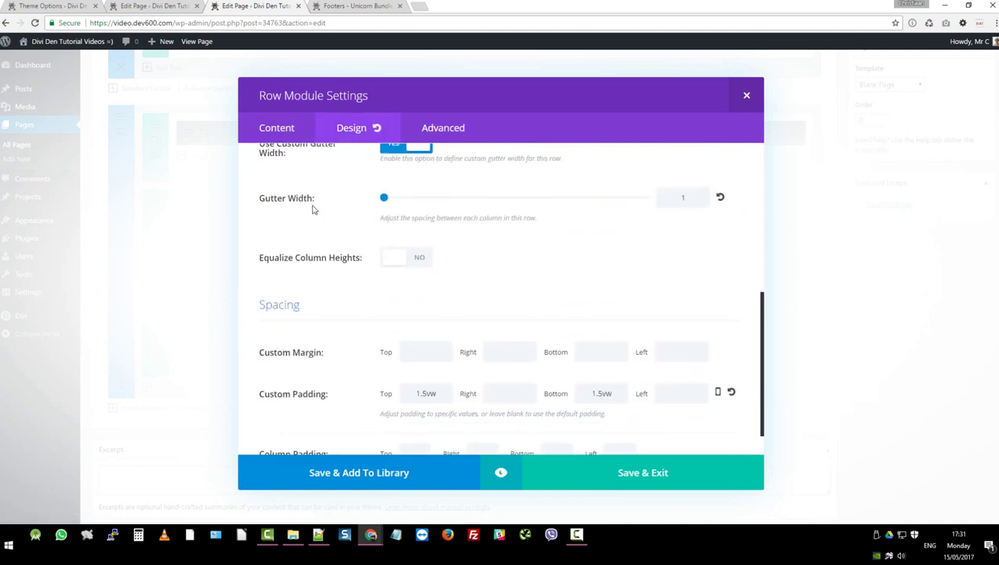
left_click(447, 127)
scroll(274, 231, "down", 5)
scroll(278, 239, "down", 5)
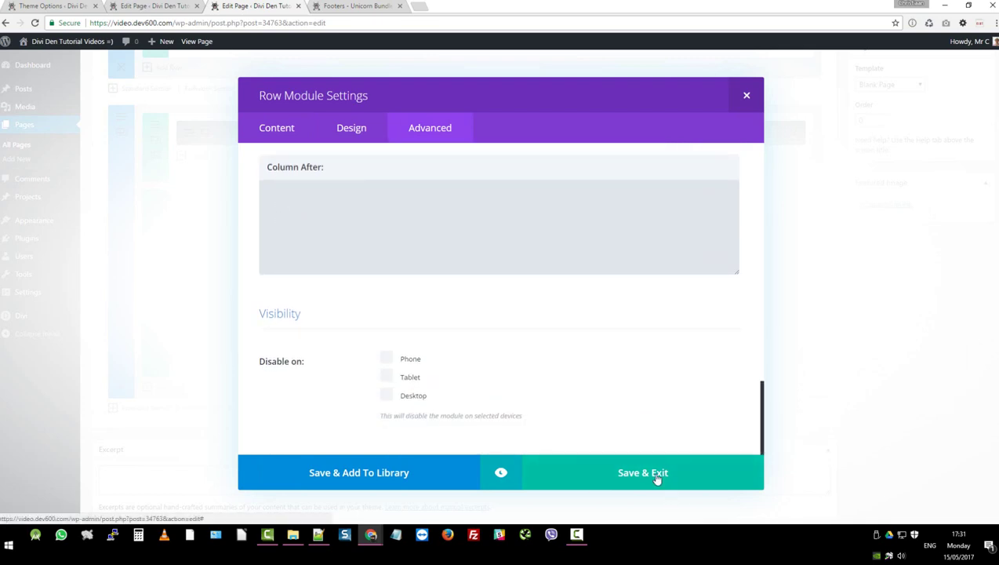
left_click(657, 474)
scroll(898, 275, "up", 3)
Step: Update the page and view the live Test 7-7 Footer page, now with purple accents
left_click(966, 221)
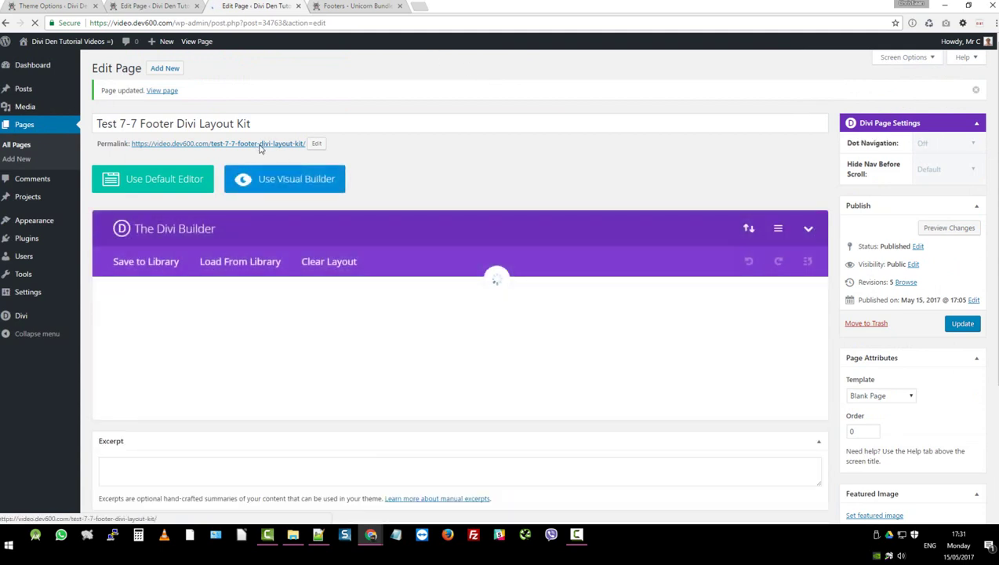
left_click(299, 149)
left_click(343, 4)
scroll(123, 285, "down", 1)
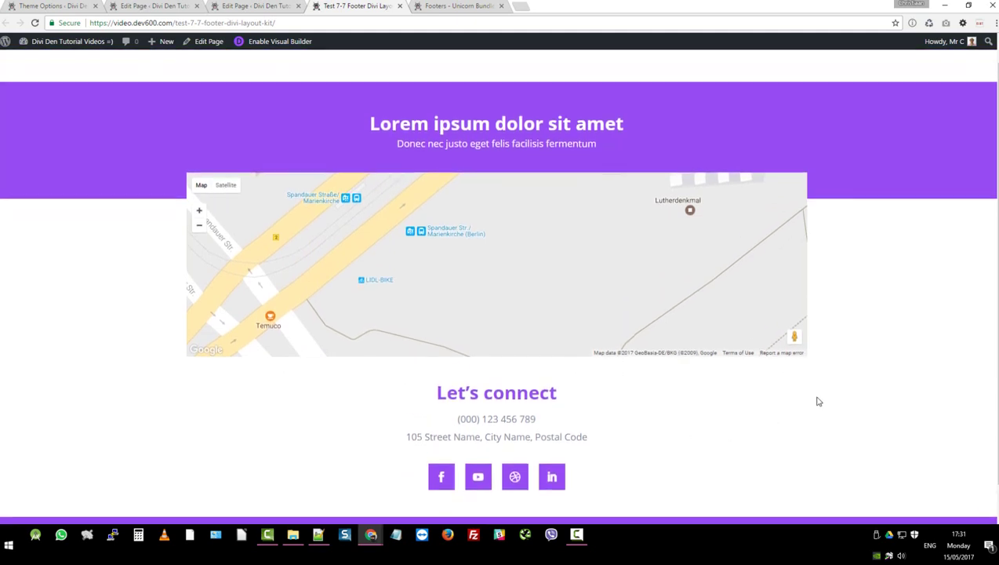
scroll(910, 367, "down", 1)
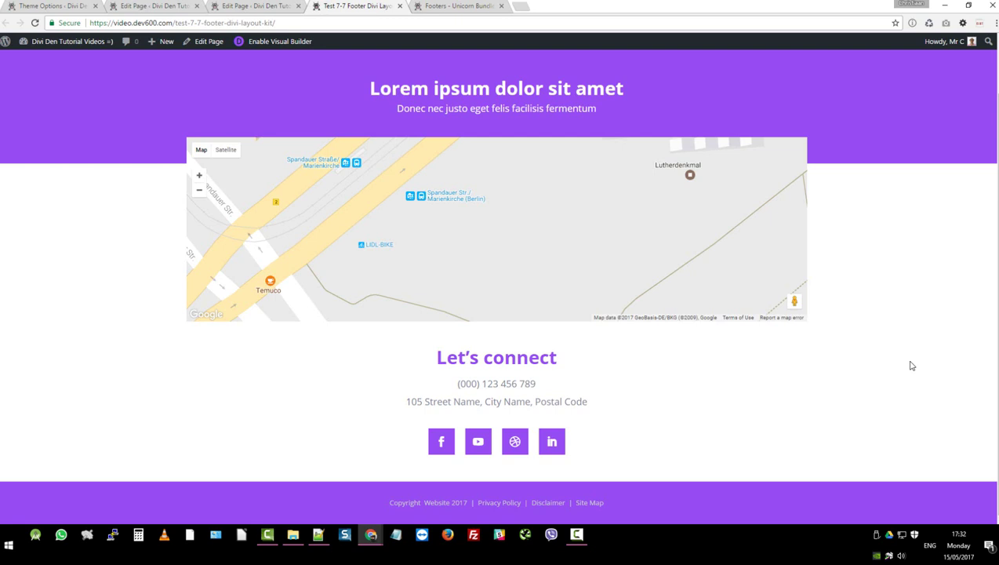
scroll(932, 369, "up", 1)
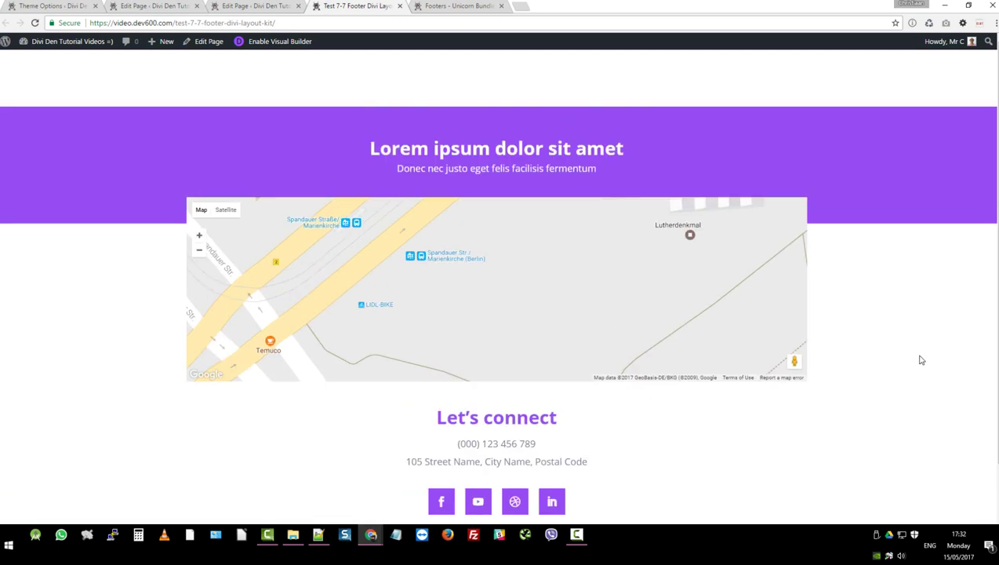